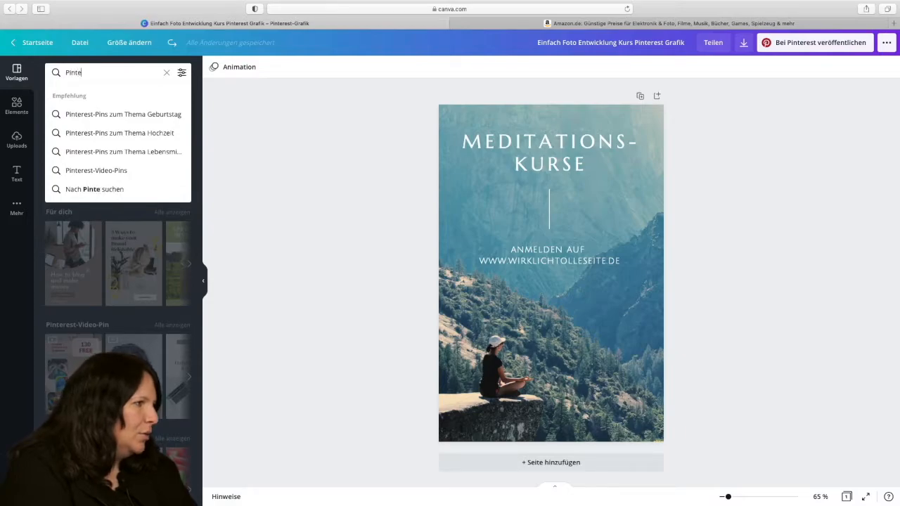
Search the templates for "Pinterest" and clear the search term.
key("Return")
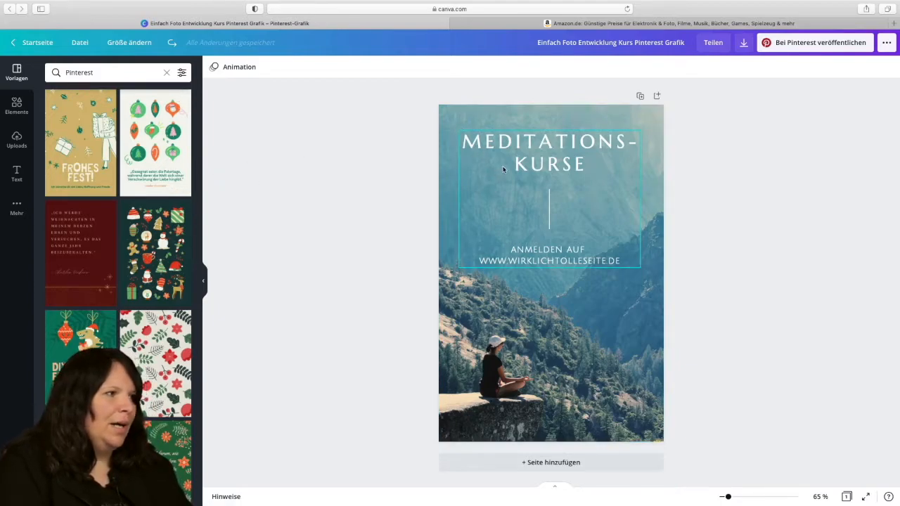
left_click(166, 72)
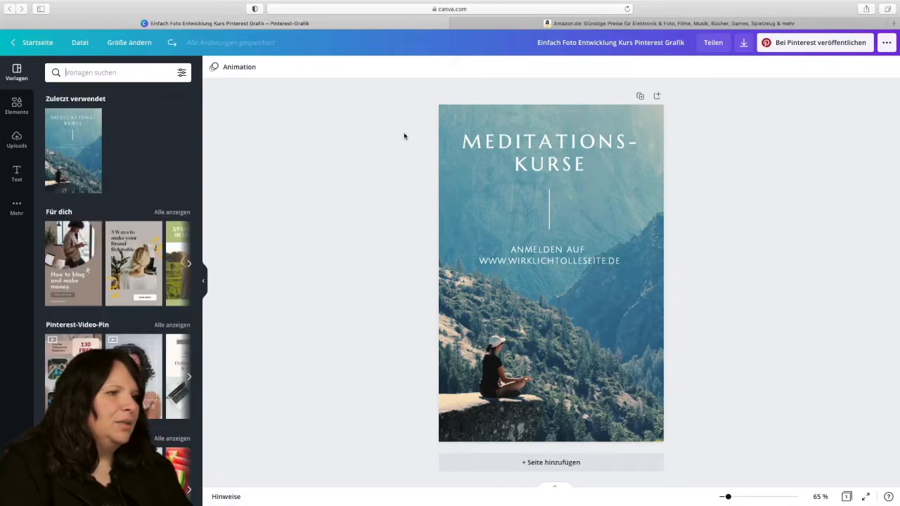
Delete the mountain meditation photo from the background of the pin design.
left_click_drag(431, 116, 675, 455)
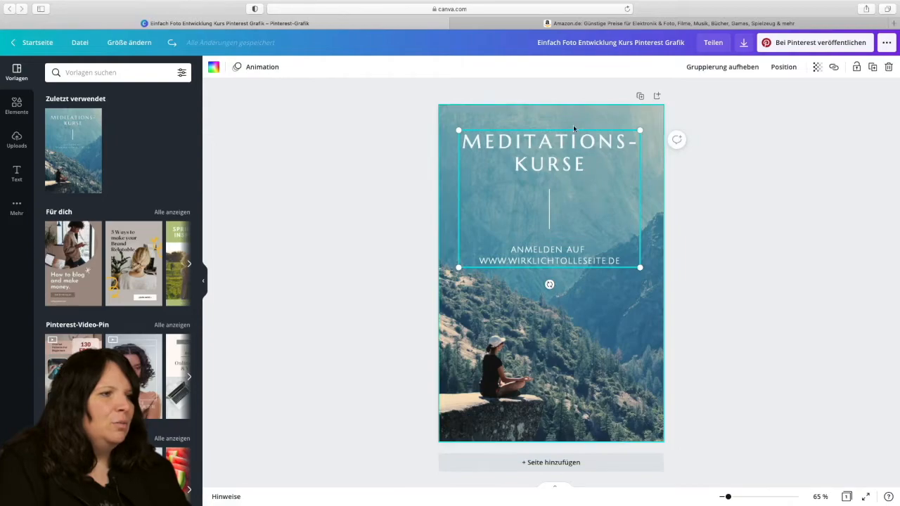
left_click(702, 187)
left_click(654, 224)
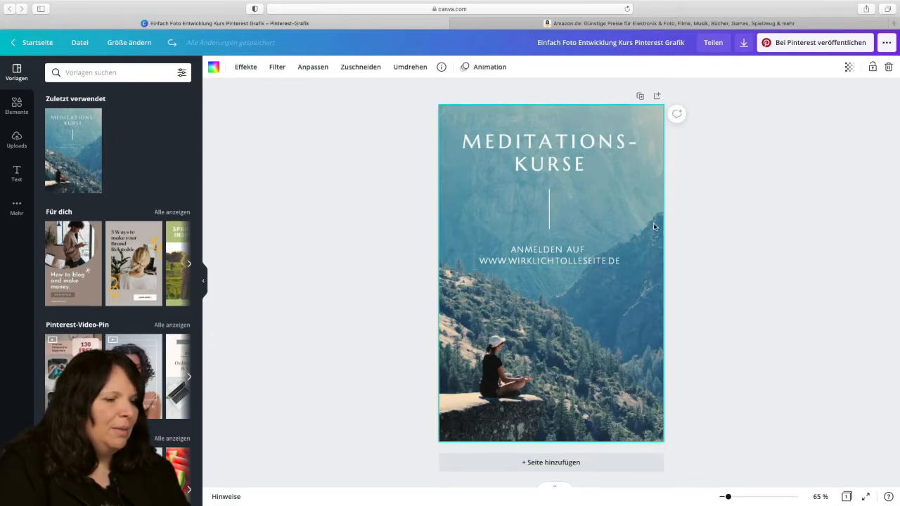
key("Delete")
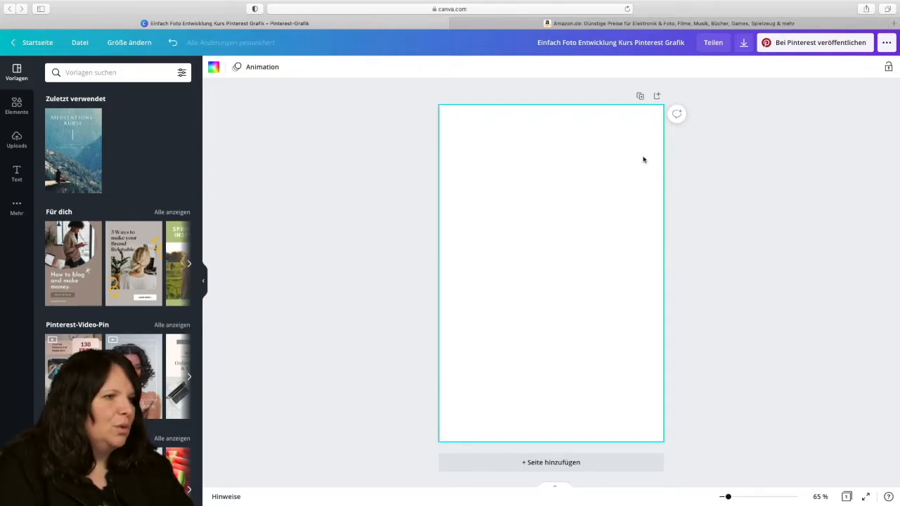
Set the uploaded Amazon home decor collage as the page background and return to the templates.
left_click(16, 141)
left_click_drag(59, 156, 446, 199)
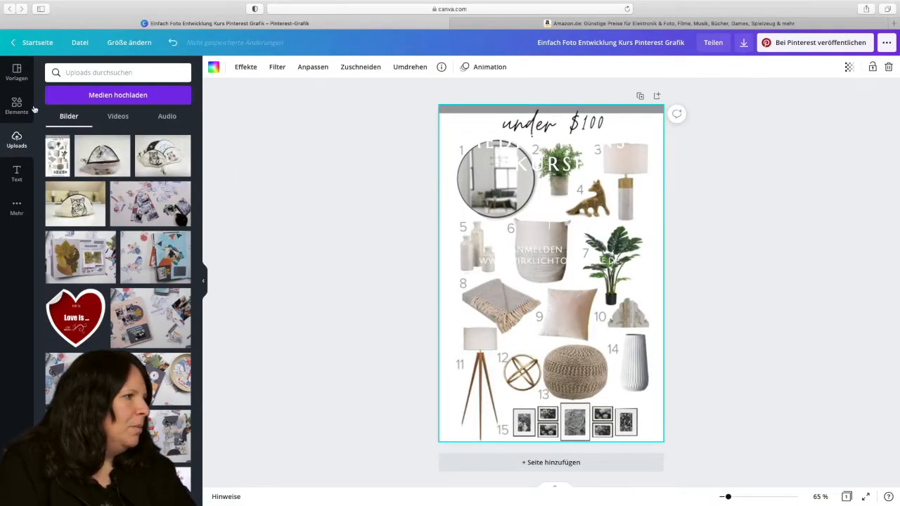
left_click(16, 70)
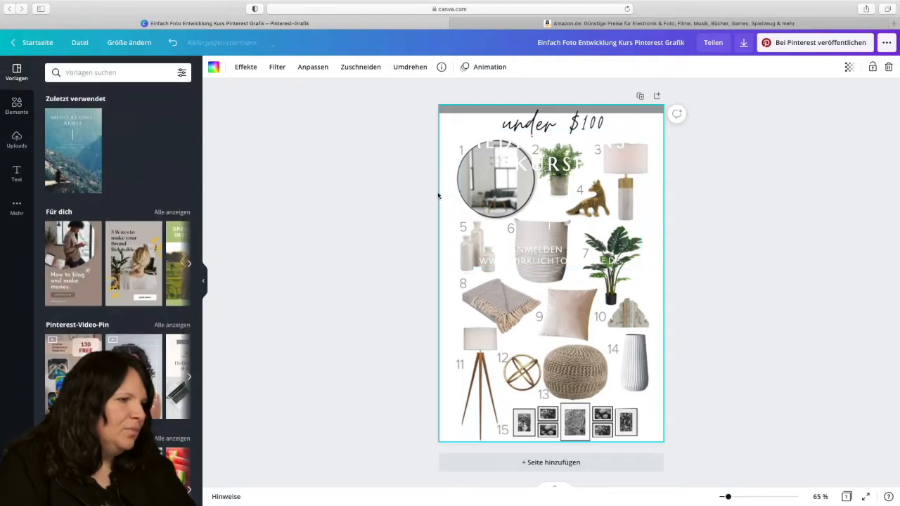
Examine the full uncropped home decor collage, including its heading and footer.
left_click(440, 208)
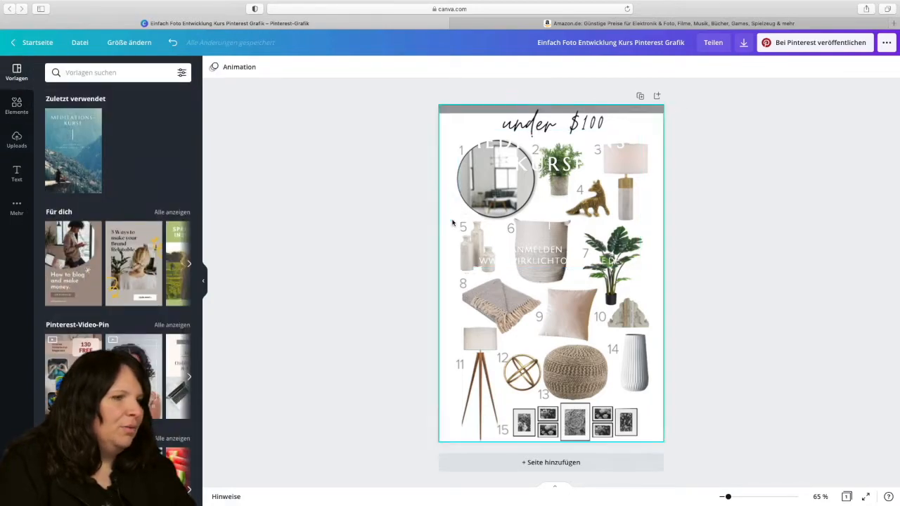
double_click(646, 254)
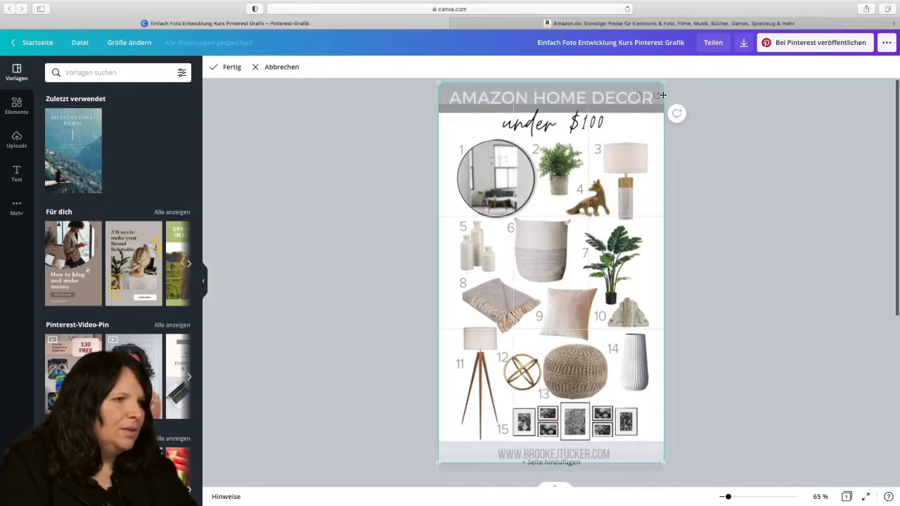
scroll(519, 130, "down", 1)
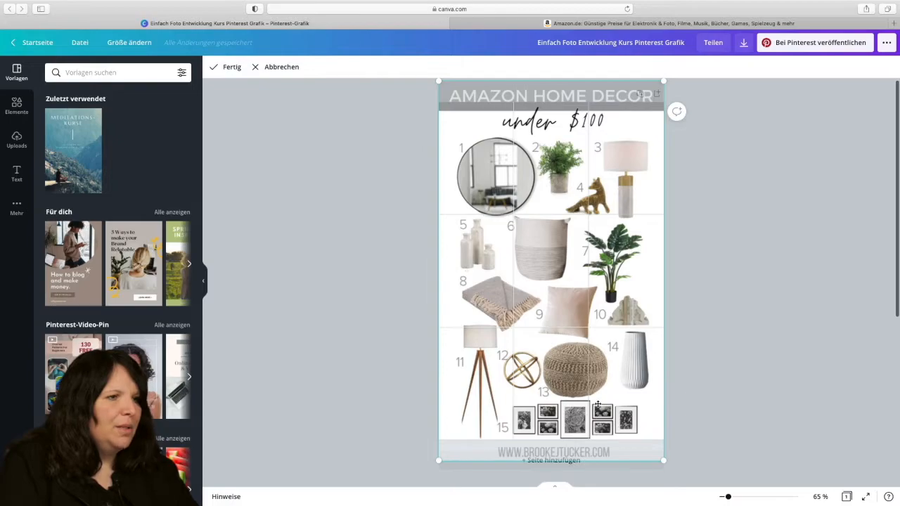
scroll(606, 319, "up", 1)
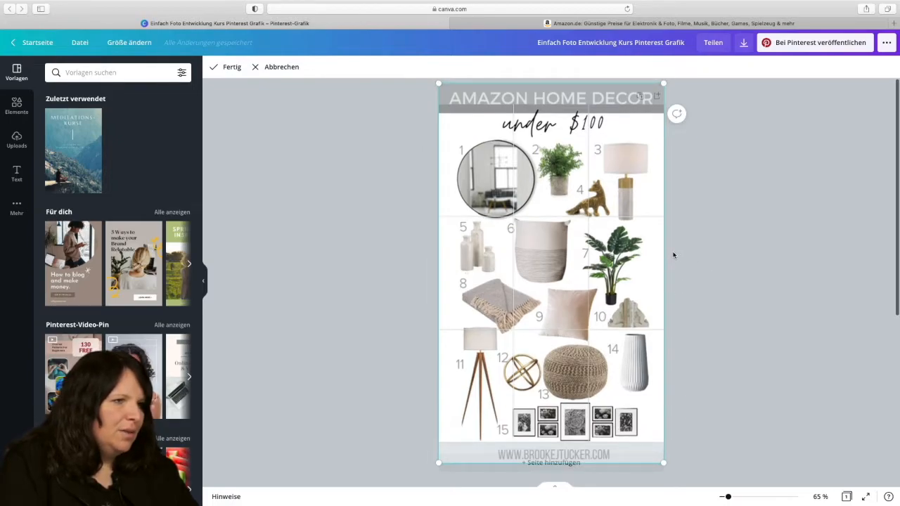
scroll(670, 251, "down", 1)
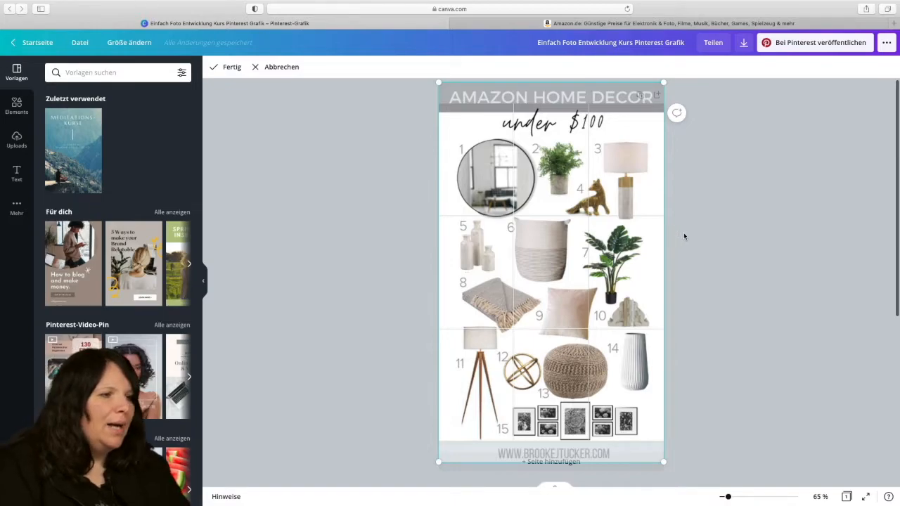
Leave the collage's crop view and delete the collage from the page background.
left_click(684, 236)
left_click(630, 255)
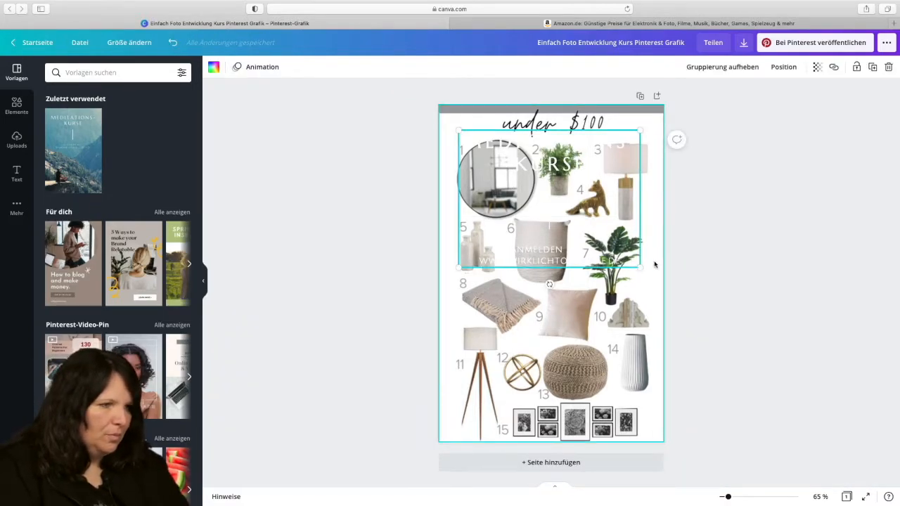
left_click(655, 264)
key("Delete")
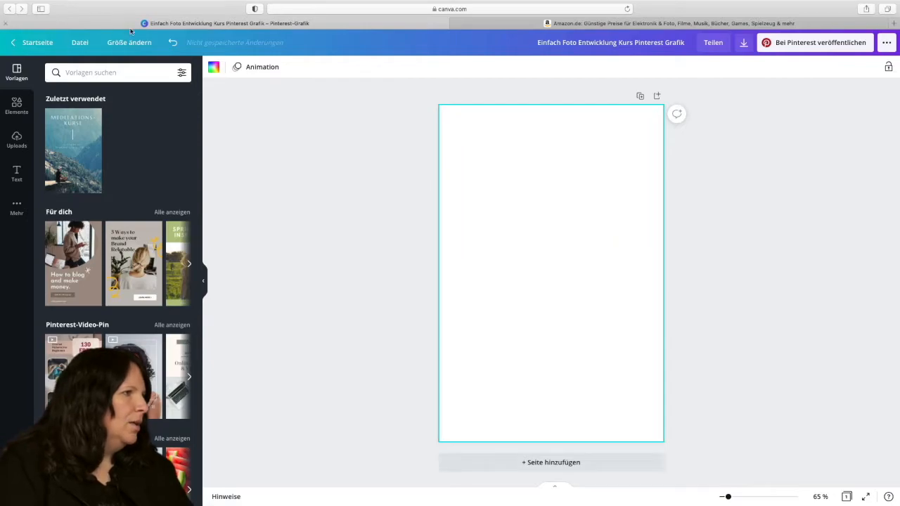
Switch to Amazon and search for "canon eos m50 mark II".
left_click(578, 25)
left_click(482, 63)
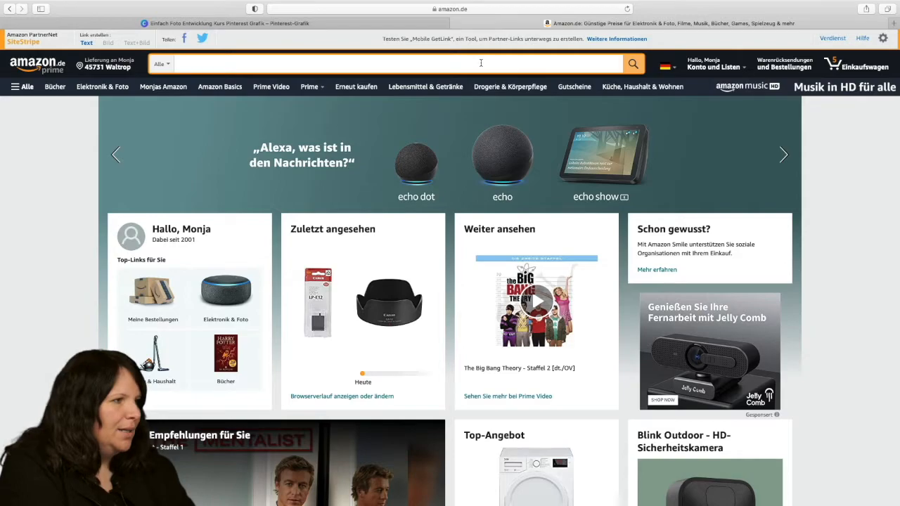
type("non eos m50 mark II")
key("Return")
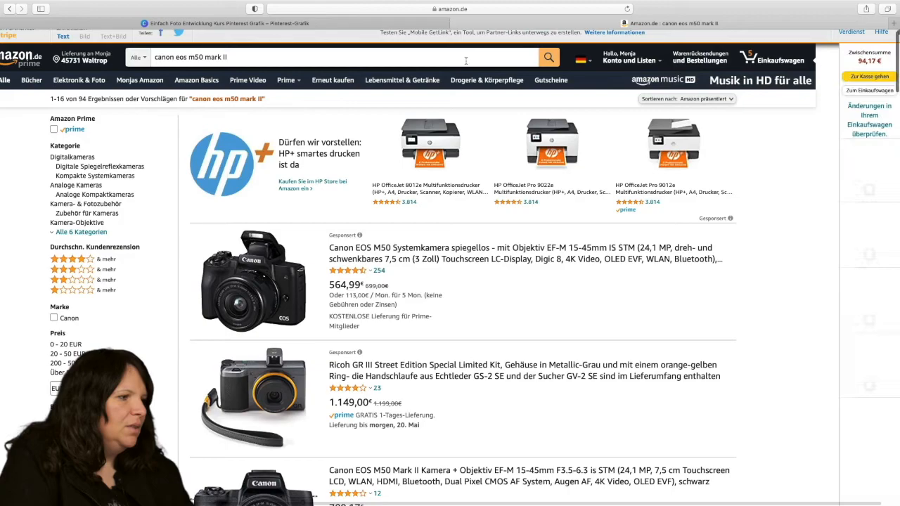
Open the Canon EOS M50 Mark II product with the EF-M 15-45mm lens and enlarge its main photo.
scroll(401, 225, "down", 1)
scroll(401, 226, "down", 5)
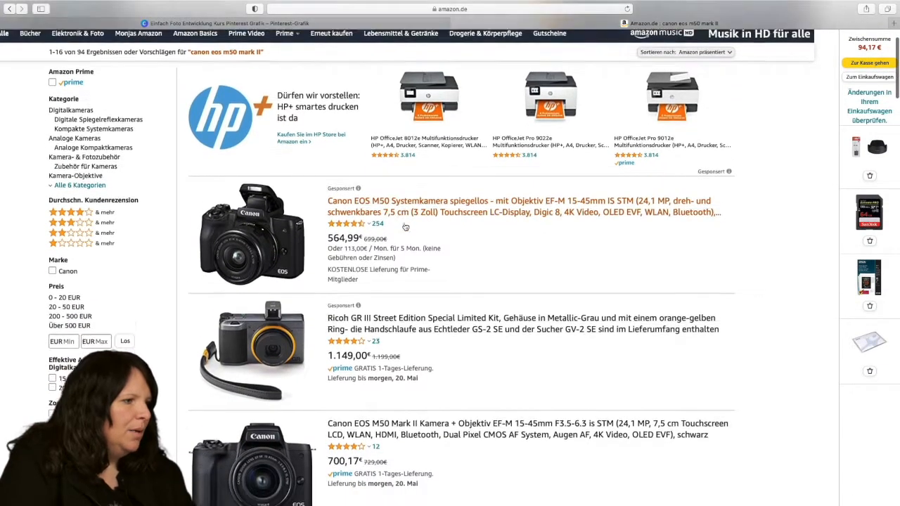
left_click(428, 315)
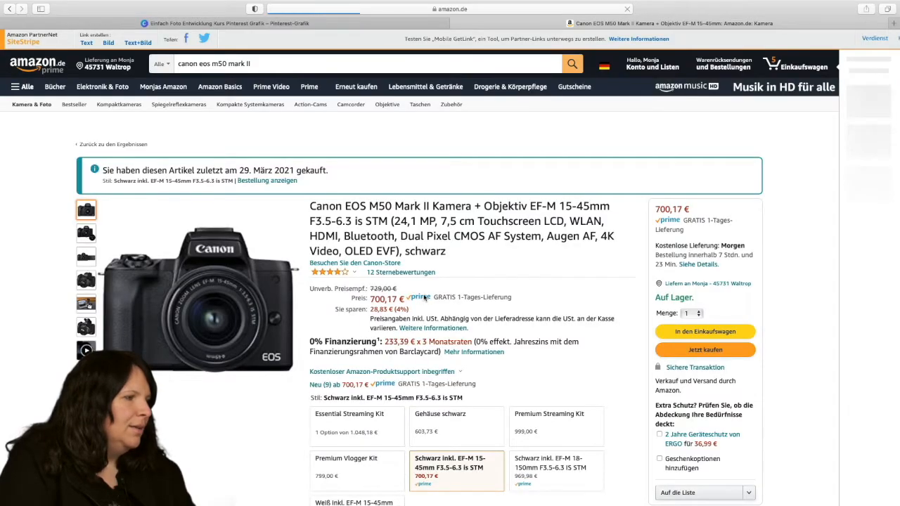
scroll(271, 296, "down", 1)
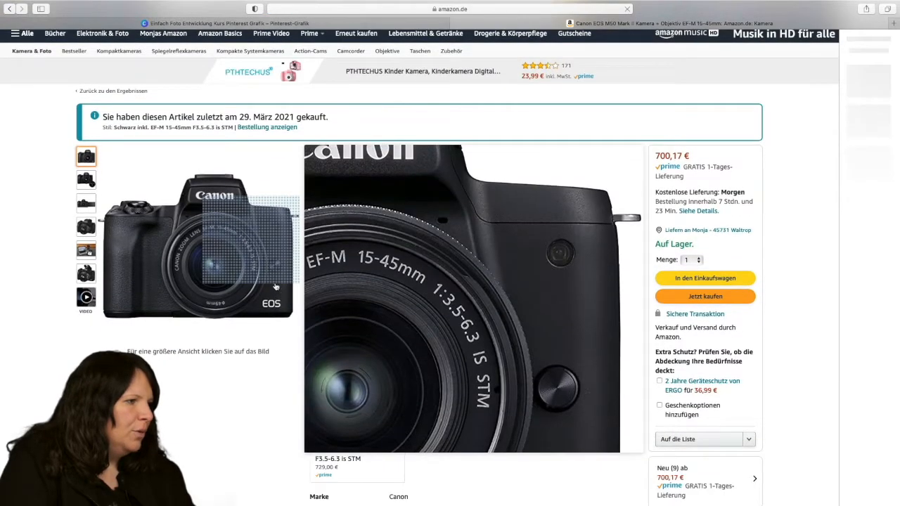
left_click(282, 282)
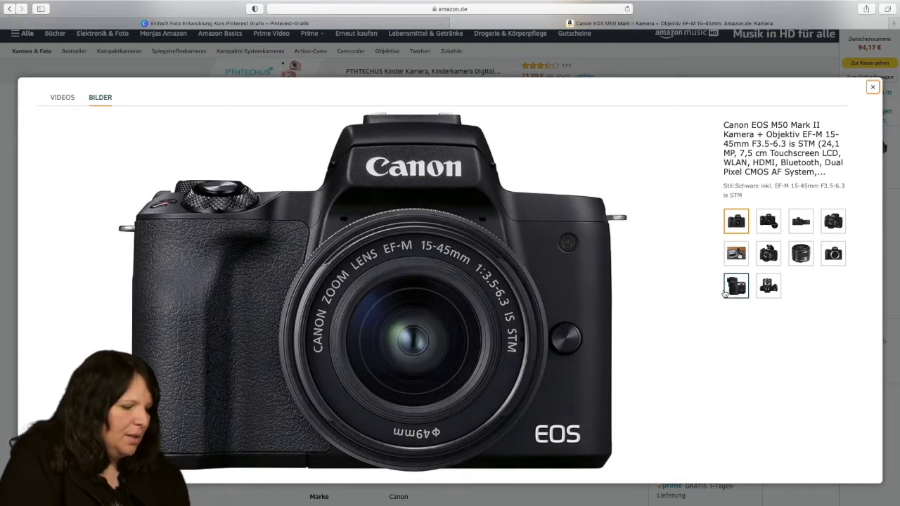
Capture a screenshot of the enlarged front view of the camera and close the image viewer.
key("super+shift+4")
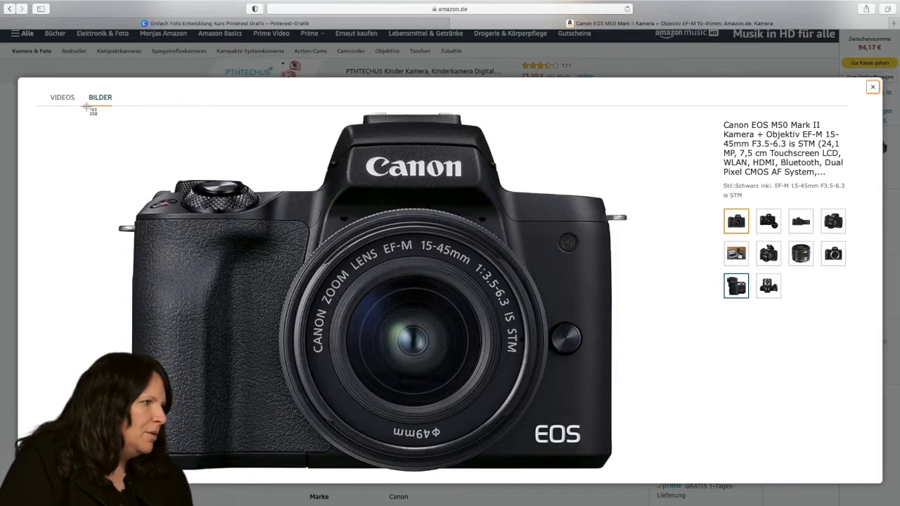
left_click_drag(86, 110, 643, 479)
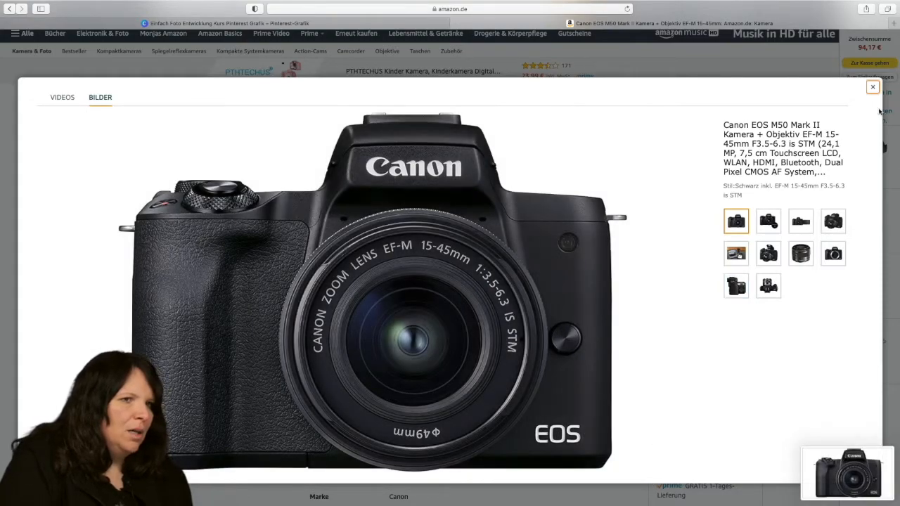
left_click(874, 87)
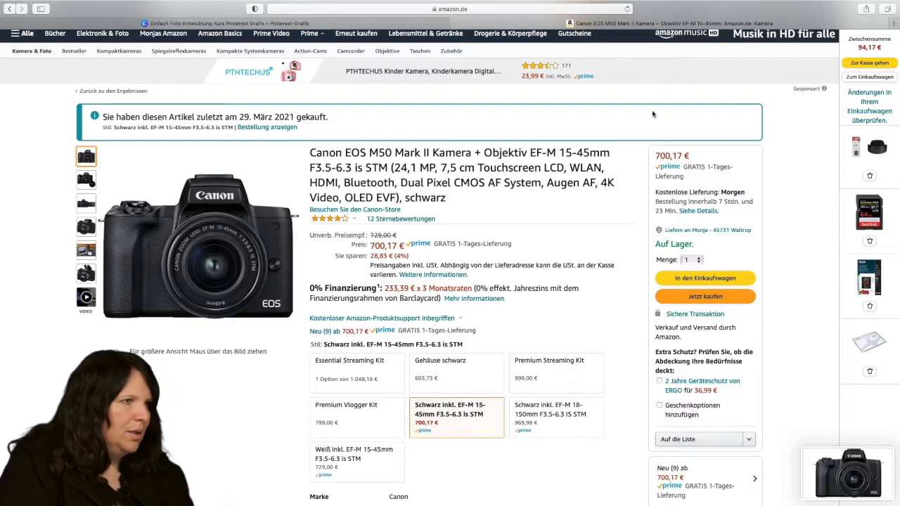
Switch back to Canva and upload the camera screenshot from the device.
left_click(358, 24)
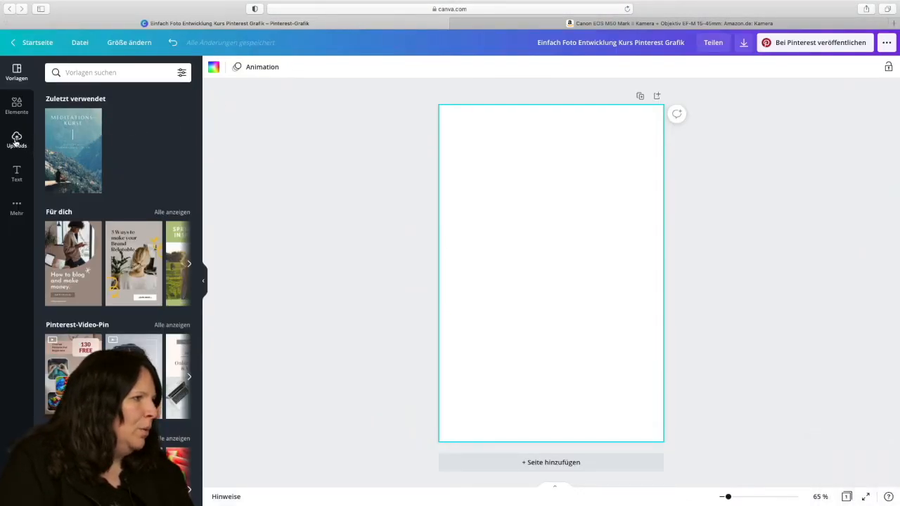
left_click(16, 139)
left_click(80, 95)
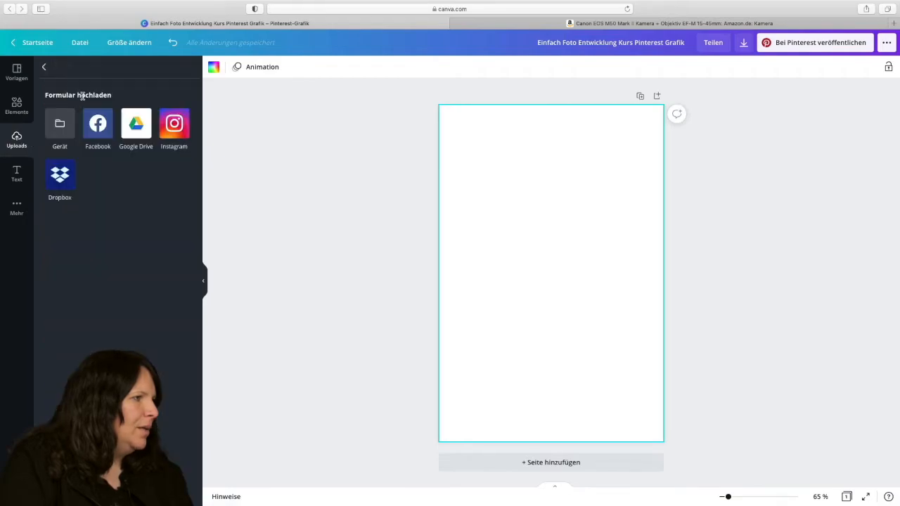
left_click(60, 126)
double_click(416, 79)
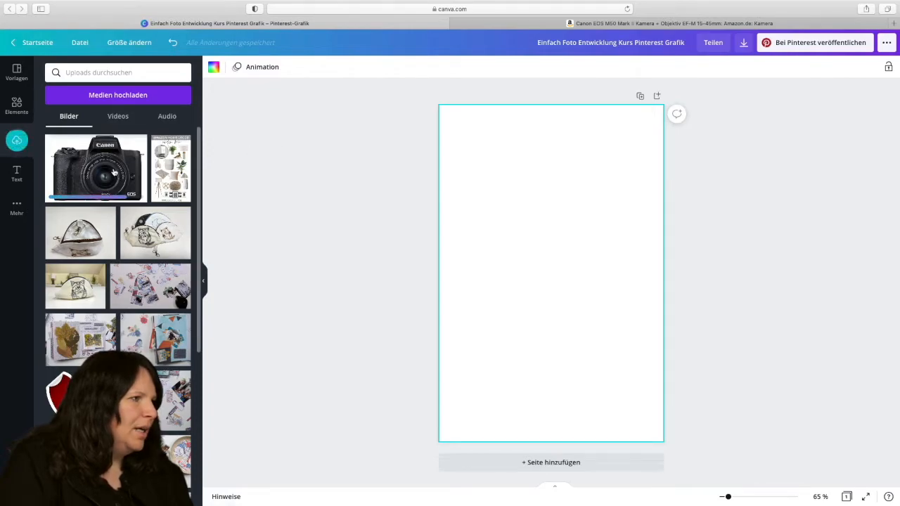
Add the uploaded camera image to the blank page and scale it down near the middle.
left_click(99, 169)
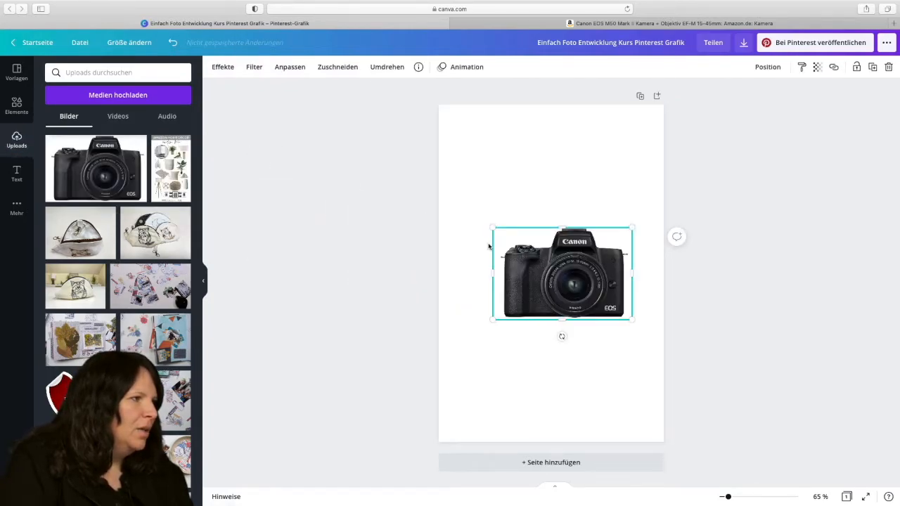
left_click(17, 72)
left_click_drag(459, 129, 592, 256)
left_click_drag(572, 288, 594, 290)
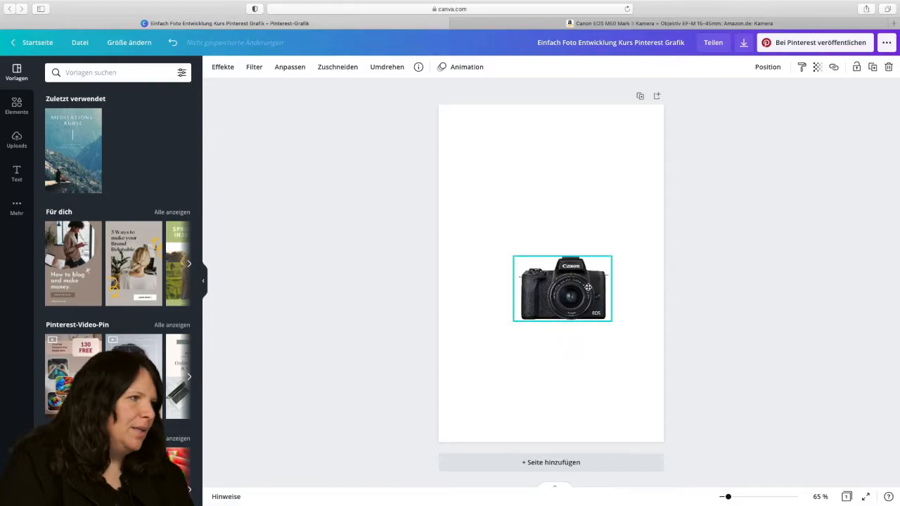
Remove the camera image's background, then shrink the camera and move it to the page's left edge.
left_click(224, 68)
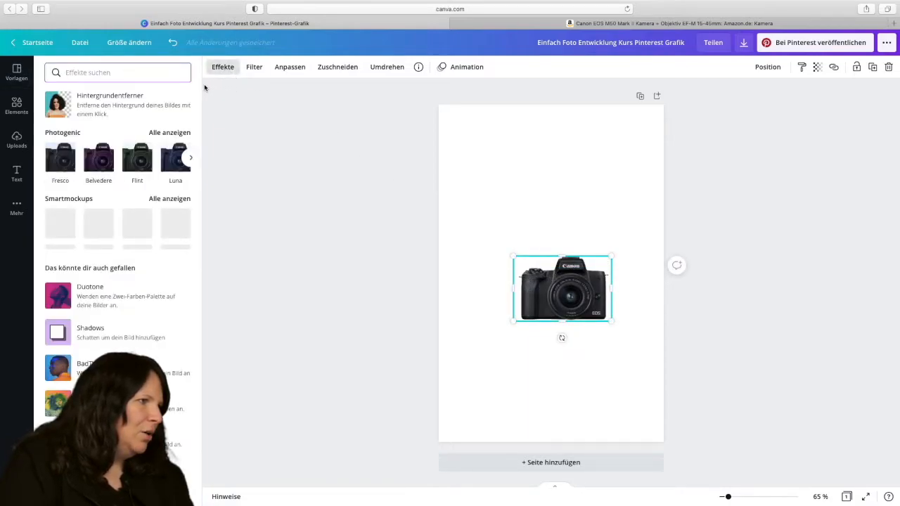
left_click(123, 105)
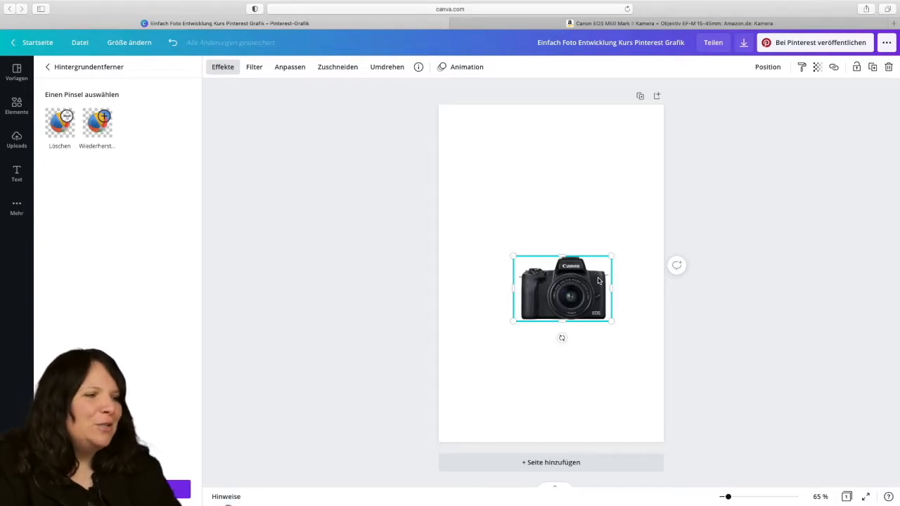
left_click_drag(588, 292, 527, 235)
left_click_drag(545, 204, 511, 246)
Replace the white heading text "Meditations-Kurse" with "Canon".
left_click(578, 183)
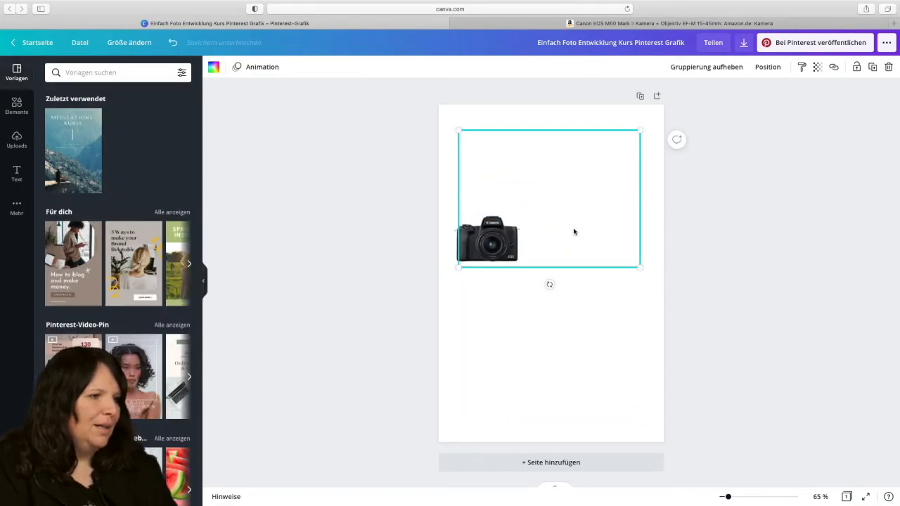
double_click(501, 143)
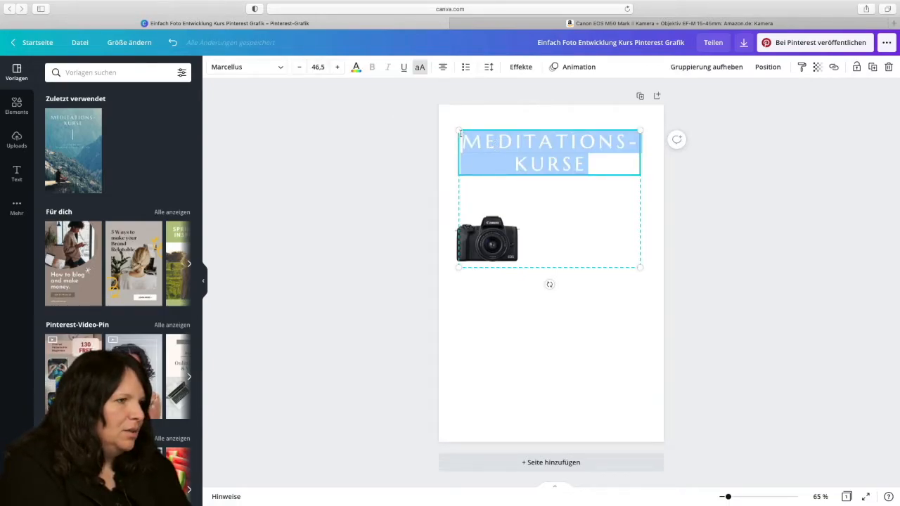
type("Canon")
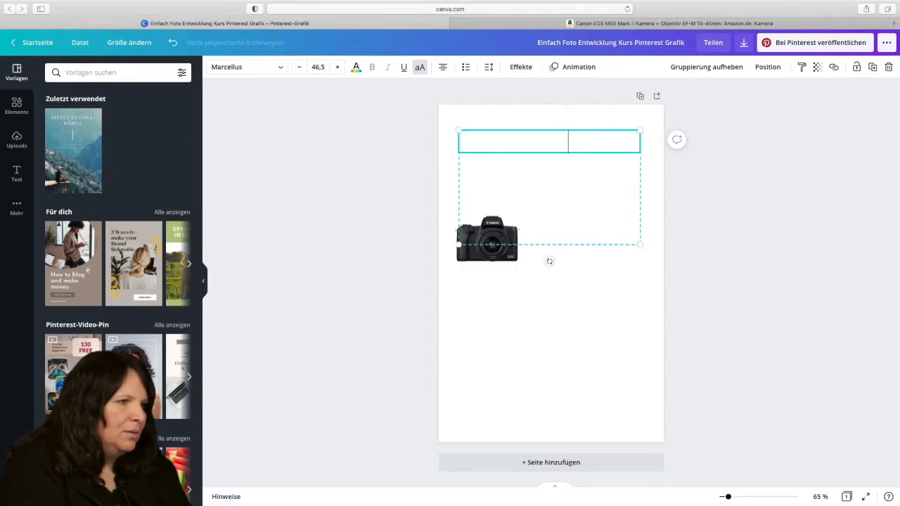
Change the colour of the whole "Canon" heading from white to the near-black shade taken from the camera photo's colours.
key("super+a")
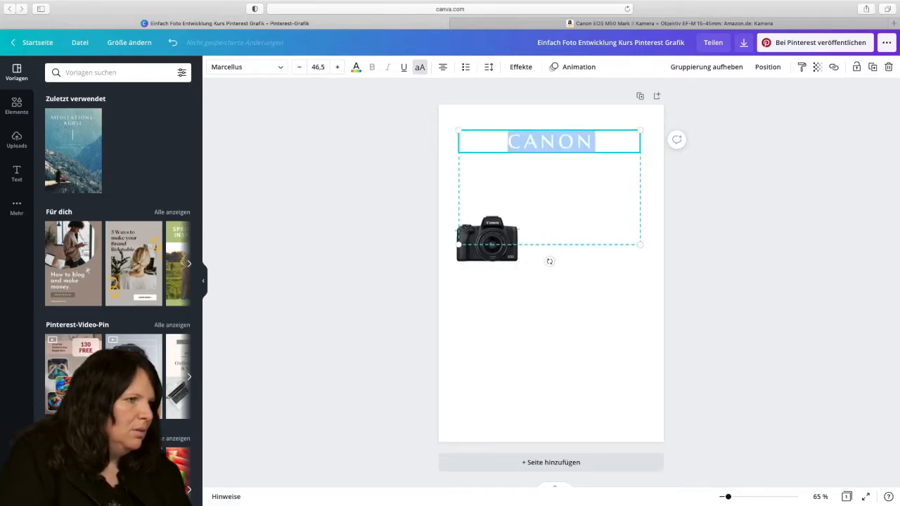
left_click(357, 69)
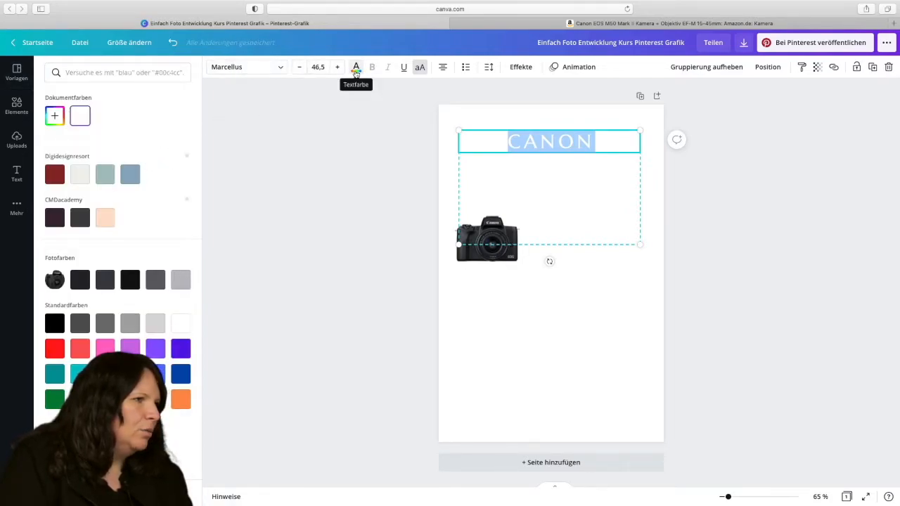
left_click(135, 280)
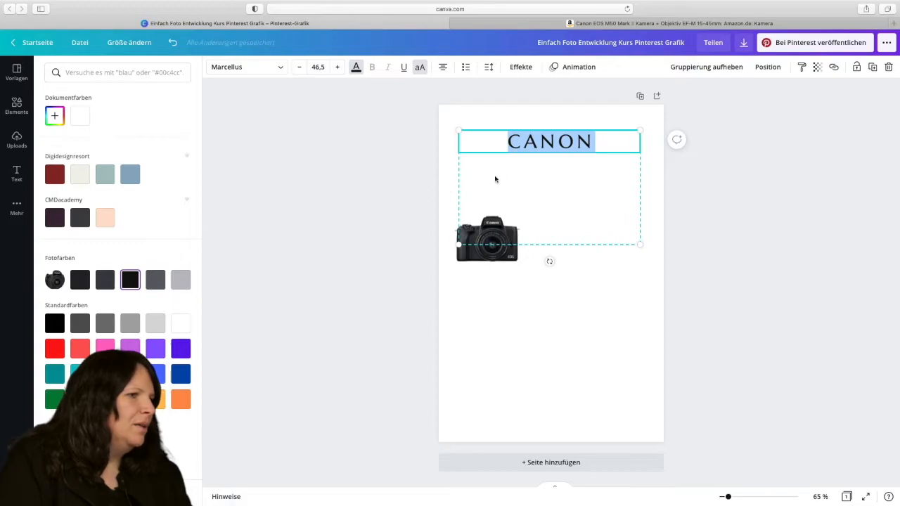
left_click(517, 169)
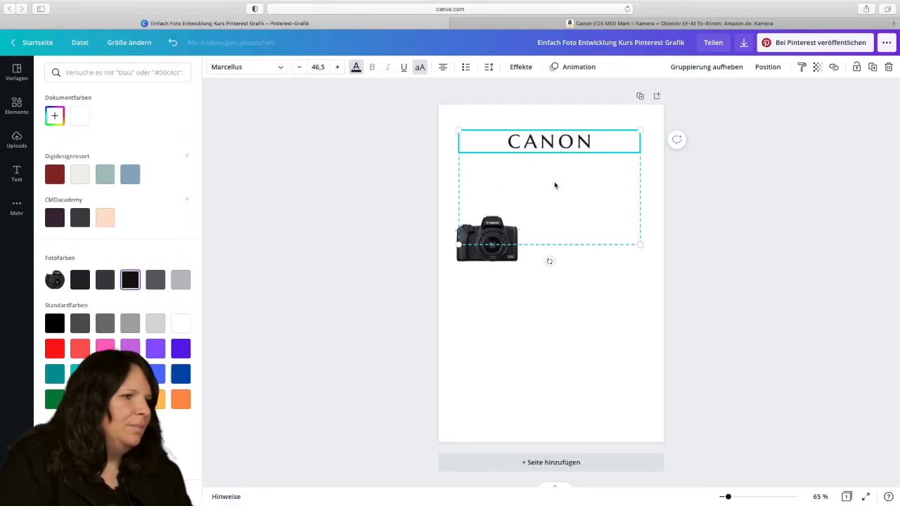
left_click(695, 208)
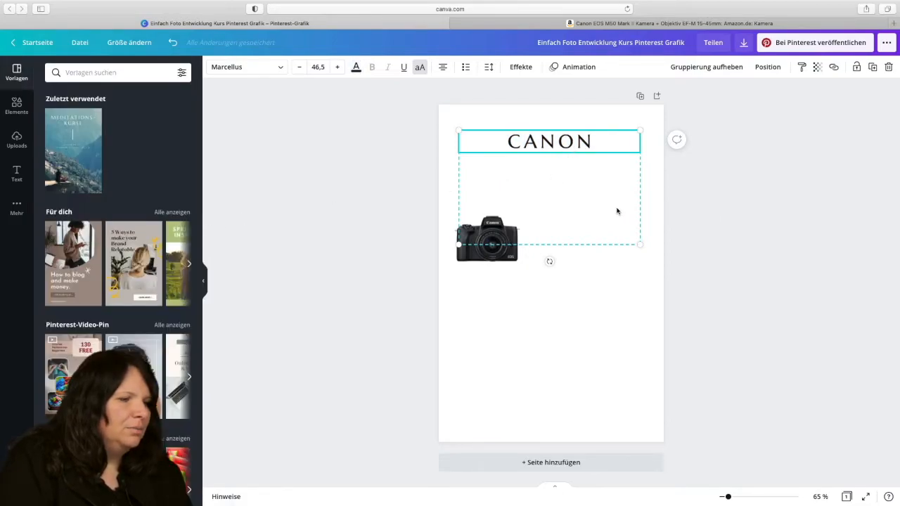
Ungroup the "Canon" heading from the other template elements and clear the selection.
right_click(607, 146)
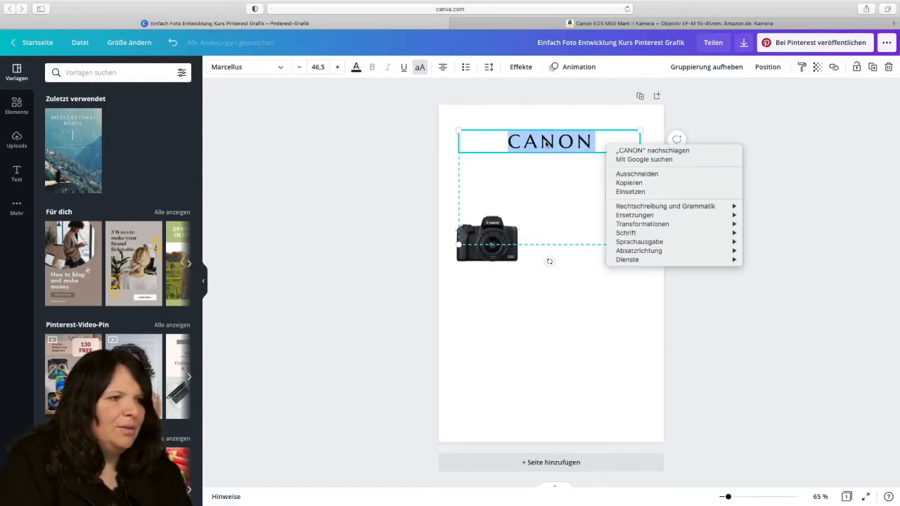
right_click(560, 187)
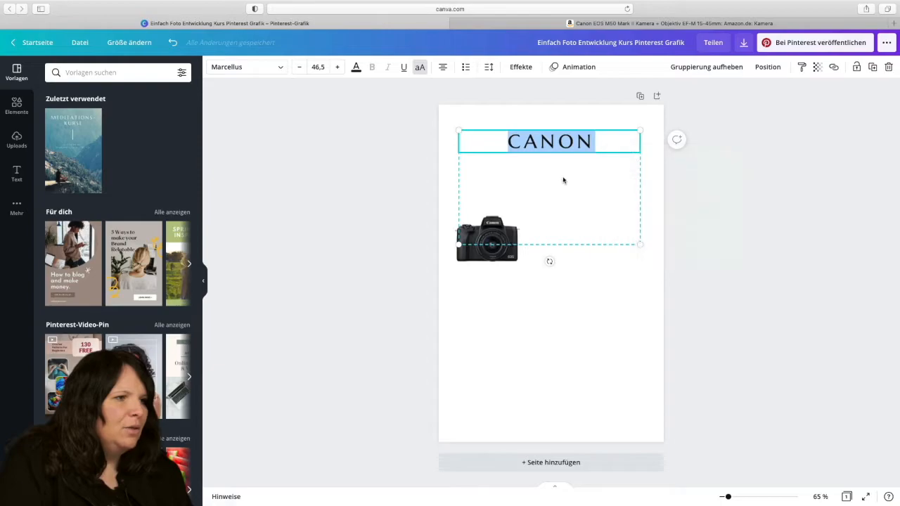
right_click(564, 178)
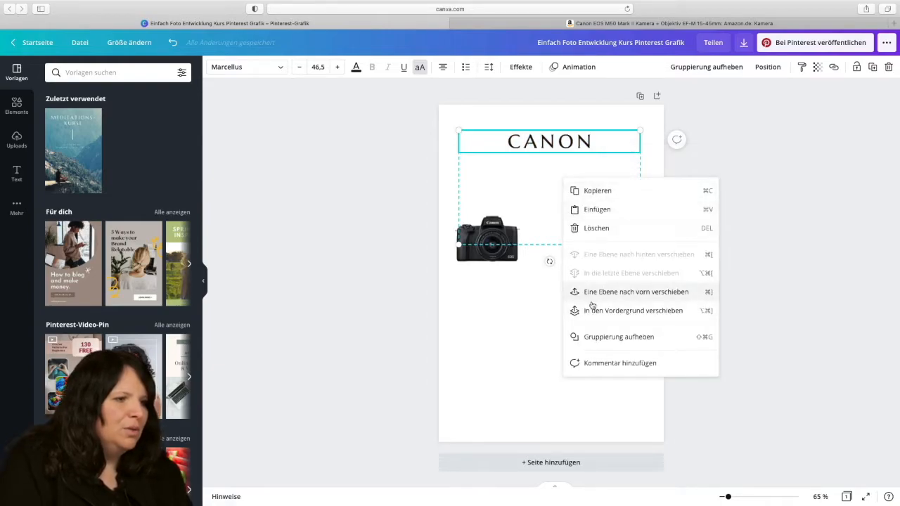
left_click(597, 338)
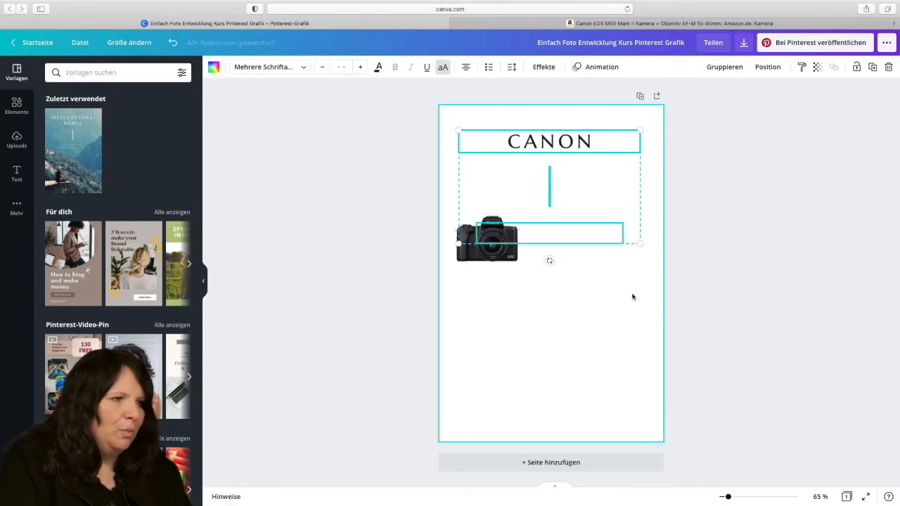
left_click(562, 195)
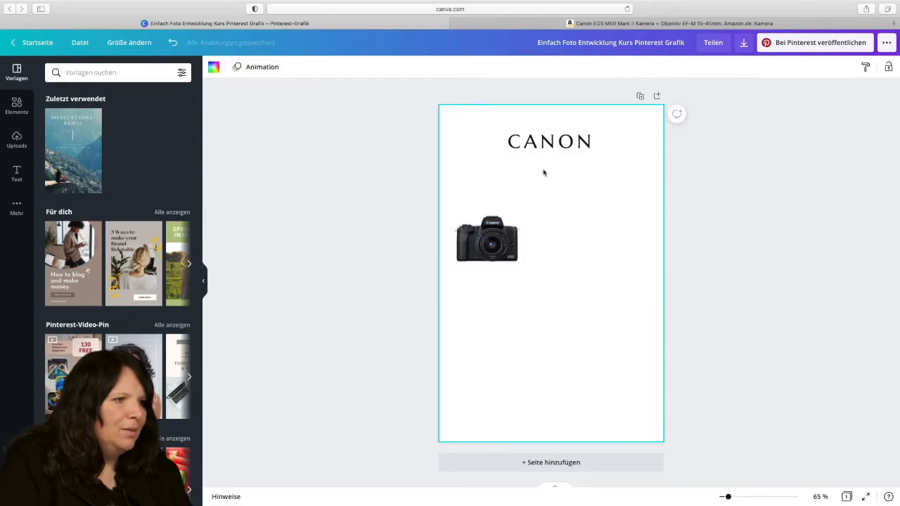
Delete the white "Anmelden auf" text box beside the camera.
left_click(546, 145)
left_click(495, 174)
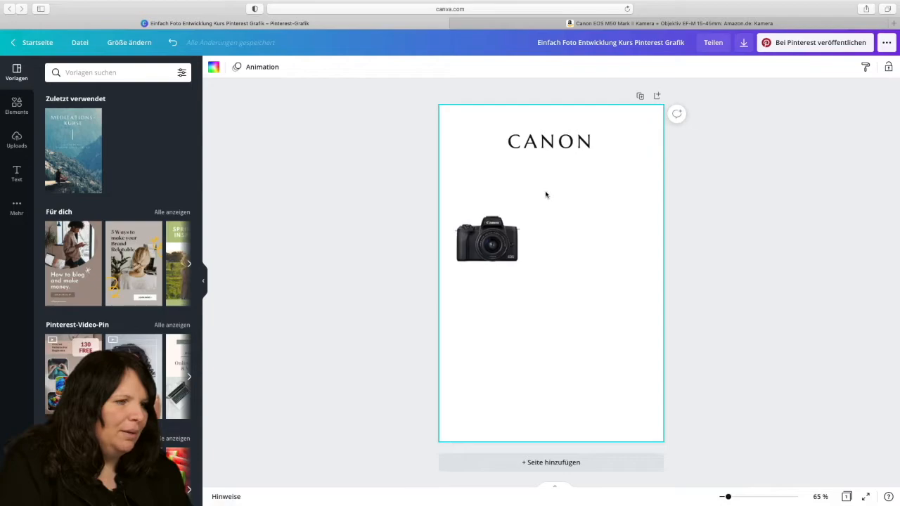
left_click_drag(680, 233, 457, 169)
left_click(572, 200)
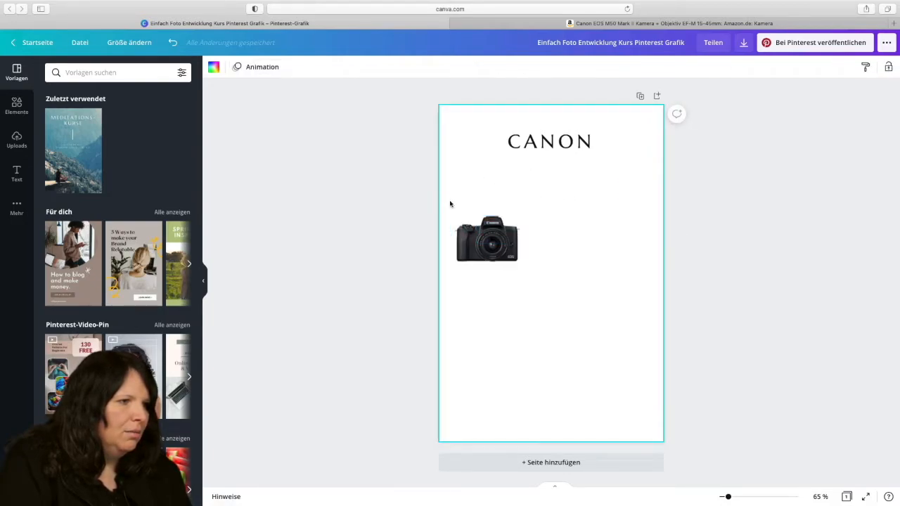
double_click(572, 234)
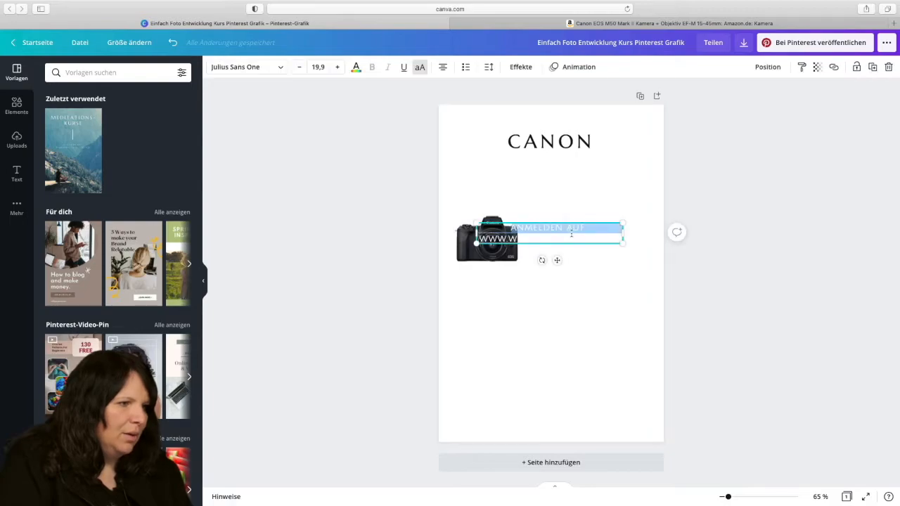
double_click(613, 241)
left_click(753, 253)
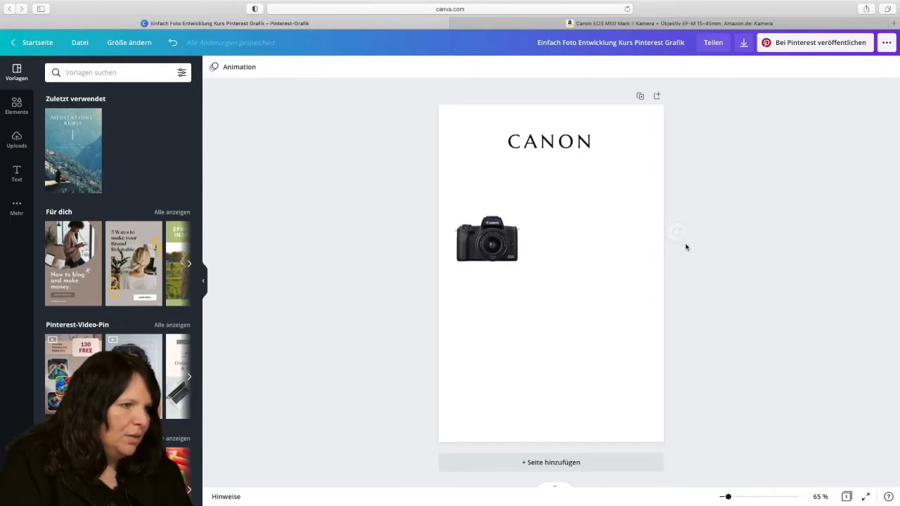
left_click(582, 236)
key("Delete")
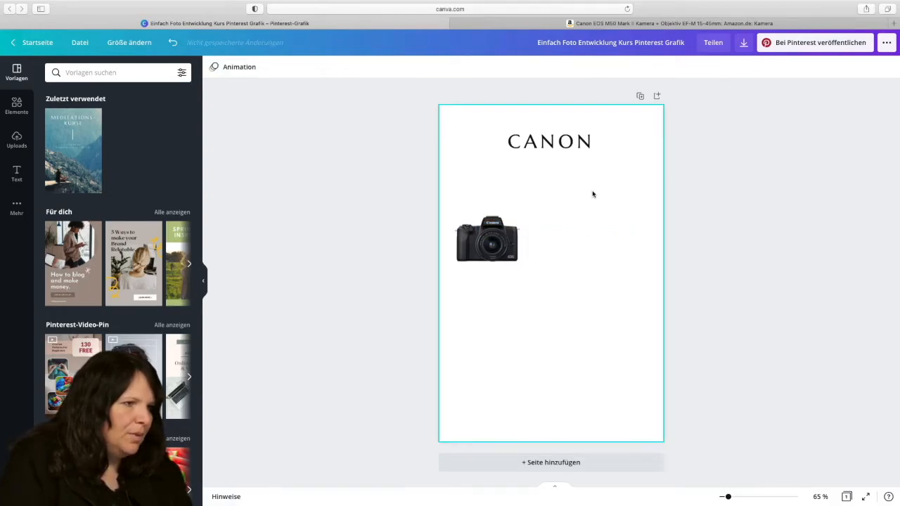
Select only the white vertical line below the "Canon" heading and delete it.
left_click_drag(717, 230, 452, 169)
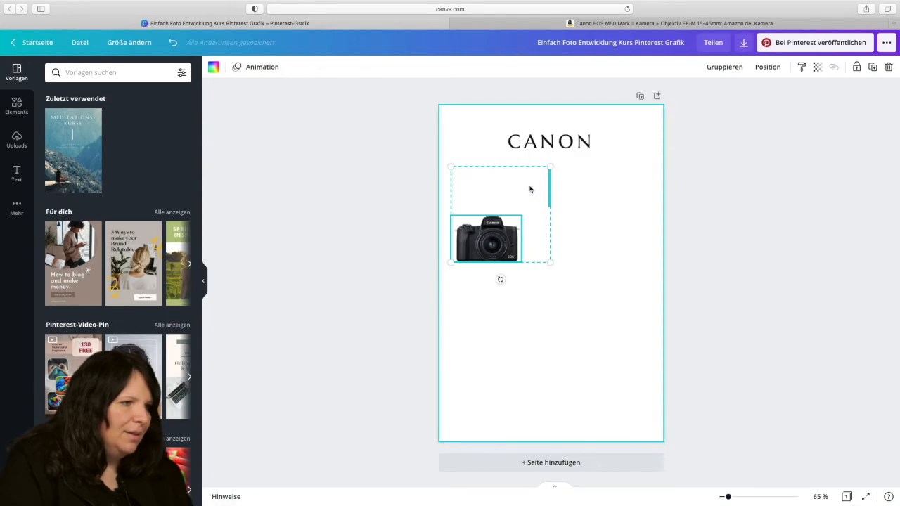
left_click(530, 189)
left_click_drag(426, 174, 651, 210)
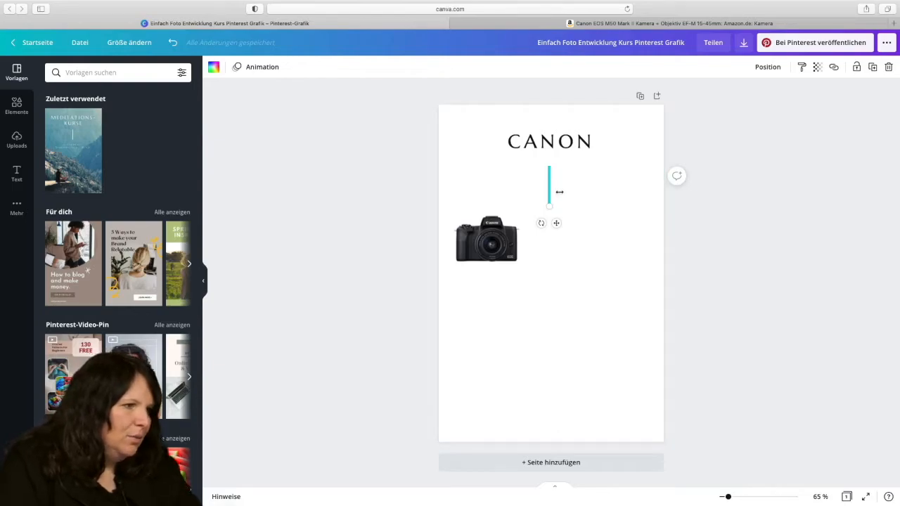
key("Delete")
left_click_drag(732, 238, 506, 185)
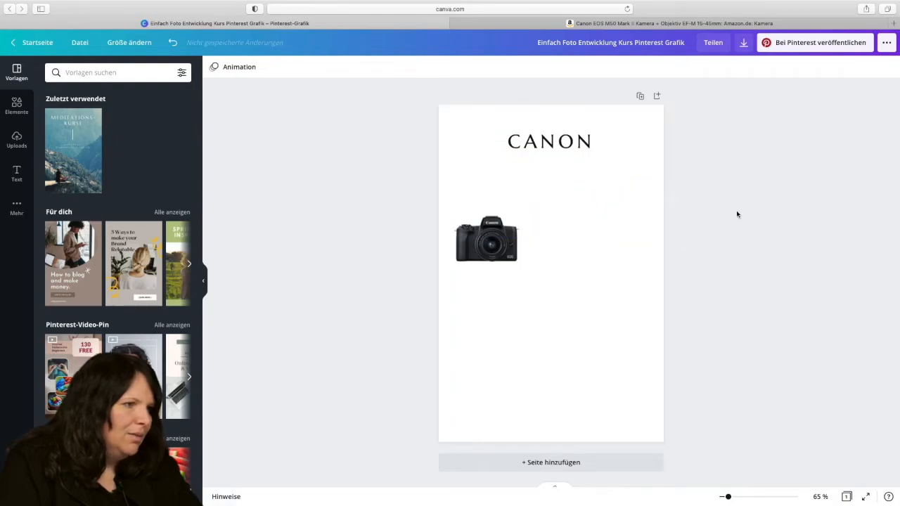
left_click(16, 175)
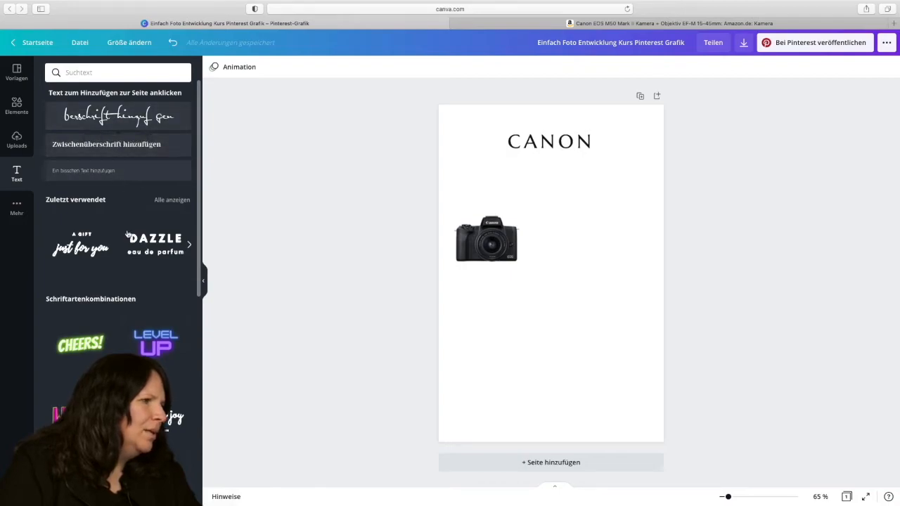
scroll(143, 256, "down", 10)
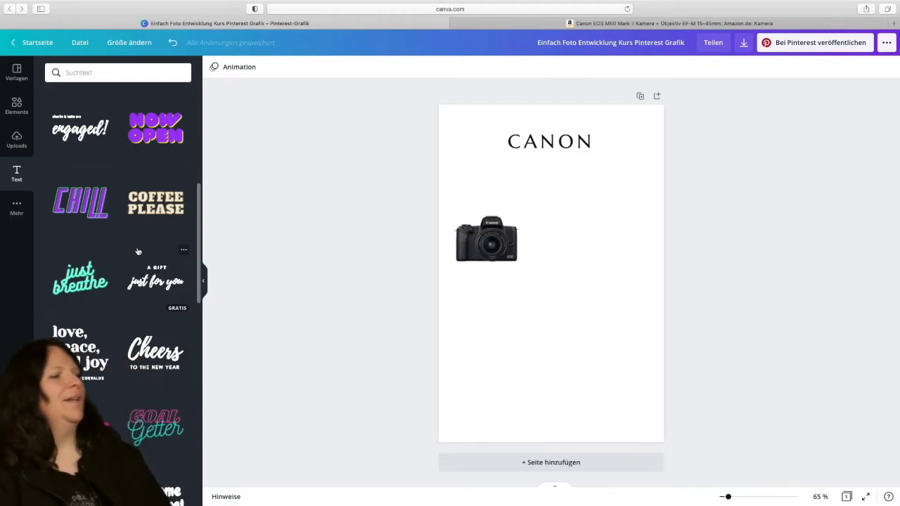
scroll(139, 254, "down", 1)
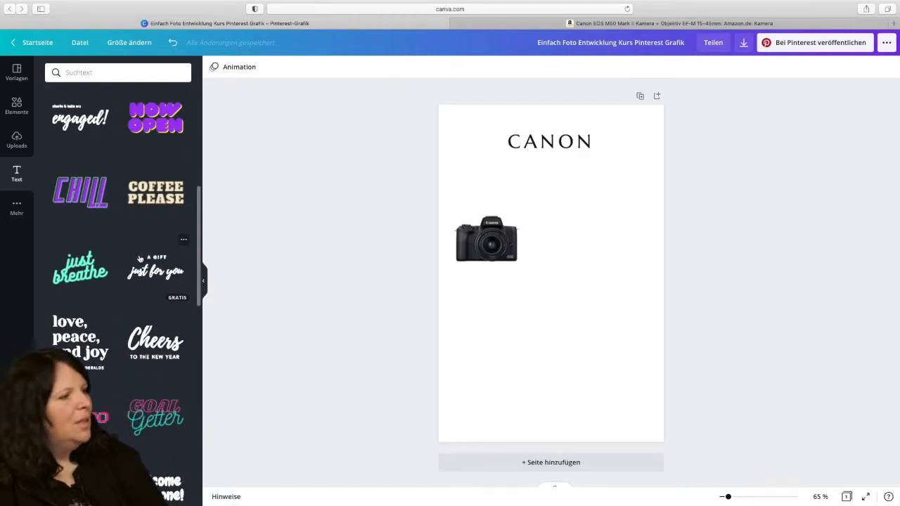
scroll(157, 318, "down", 3)
scroll(157, 318, "down", 10)
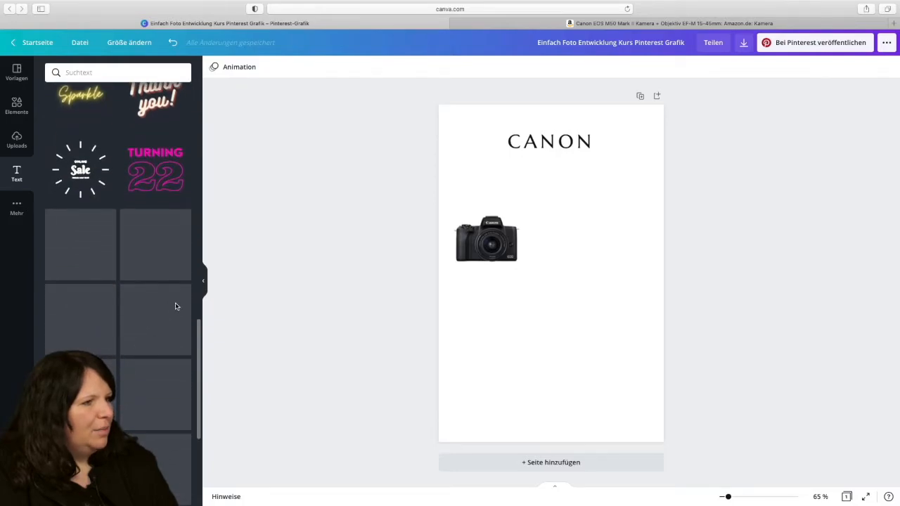
Add "EOS M50 MARK II" on a new line below "Canon" in the heading and move the camera up and left, just beneath the text.
left_click(568, 141)
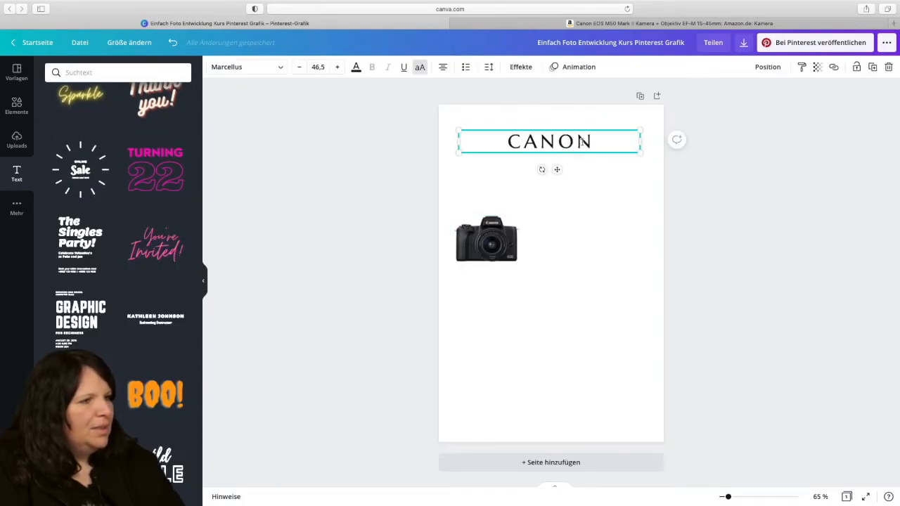
key("Return")
type("EOS M50 MARK II")
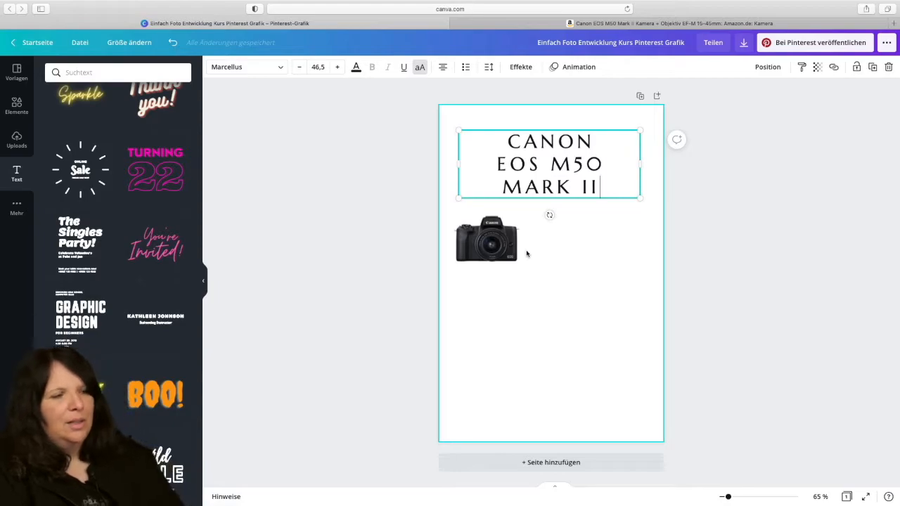
left_click(688, 243)
left_click_drag(522, 249, 500, 233)
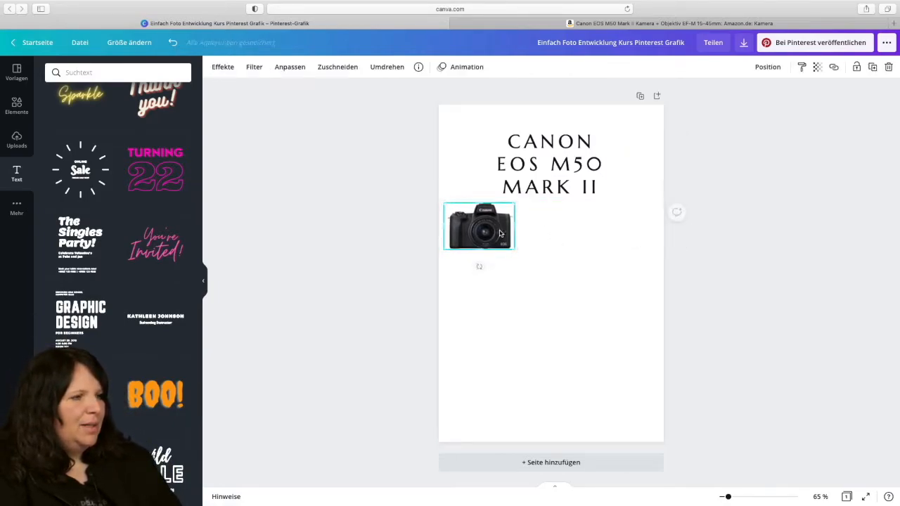
left_click(719, 243)
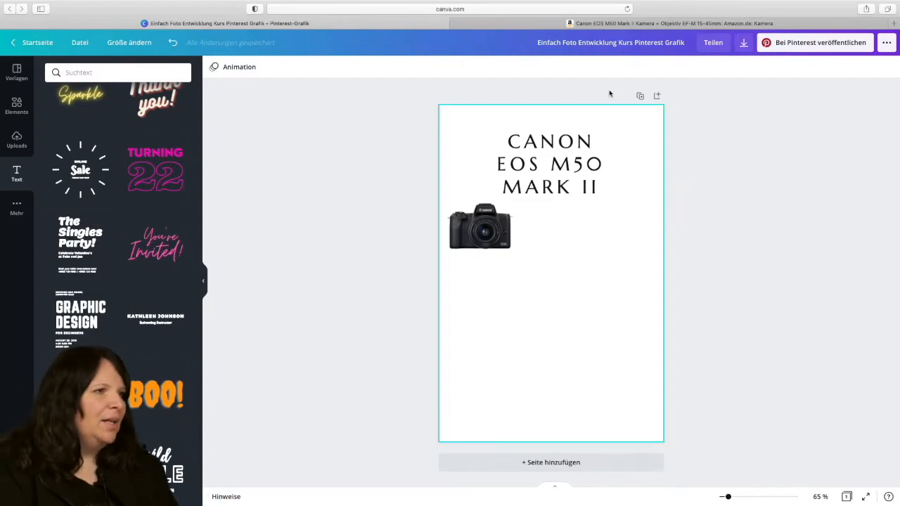
Switch to the Amazon camera page and open the SanDisk Extreme PRO 128 GB card from the items frequently bought together.
left_click(602, 24)
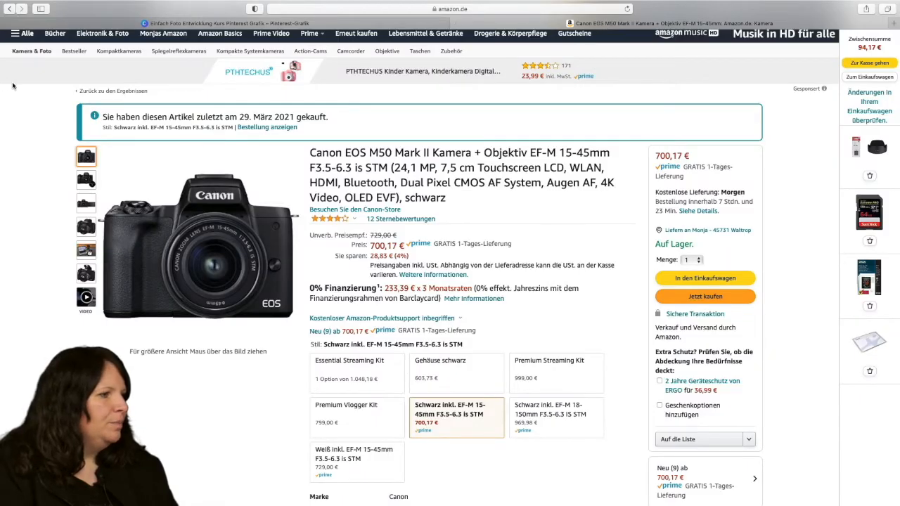
scroll(346, 222, "down", 12)
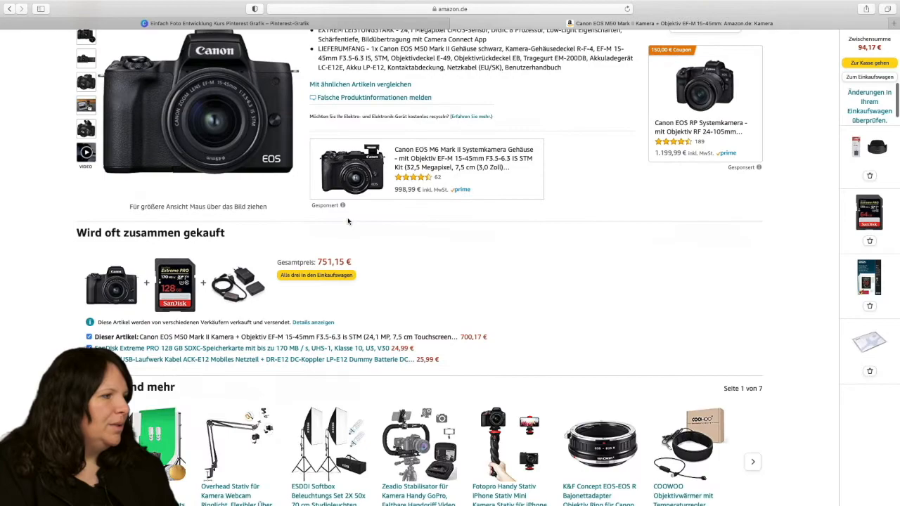
left_click(179, 285)
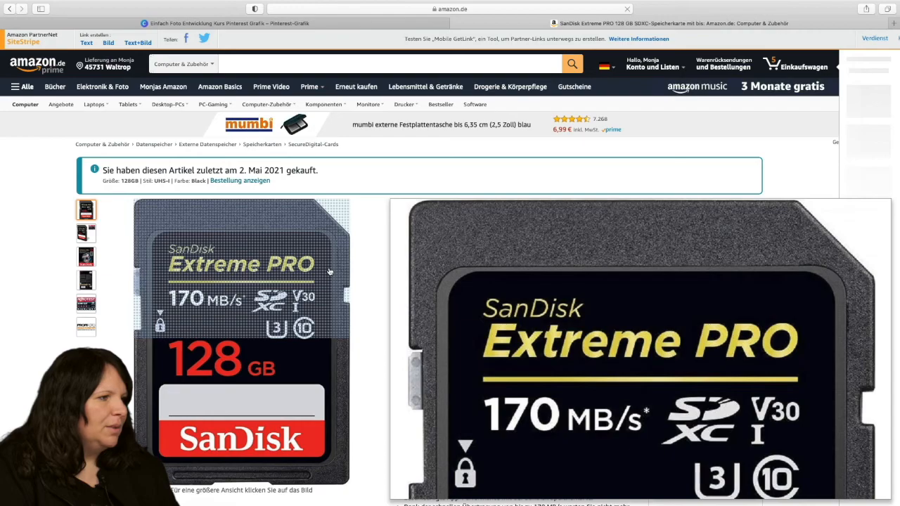
Enlarge the SanDisk memory card's product image, take a screenshot of the card area, and close the enlarged view.
left_click(247, 300)
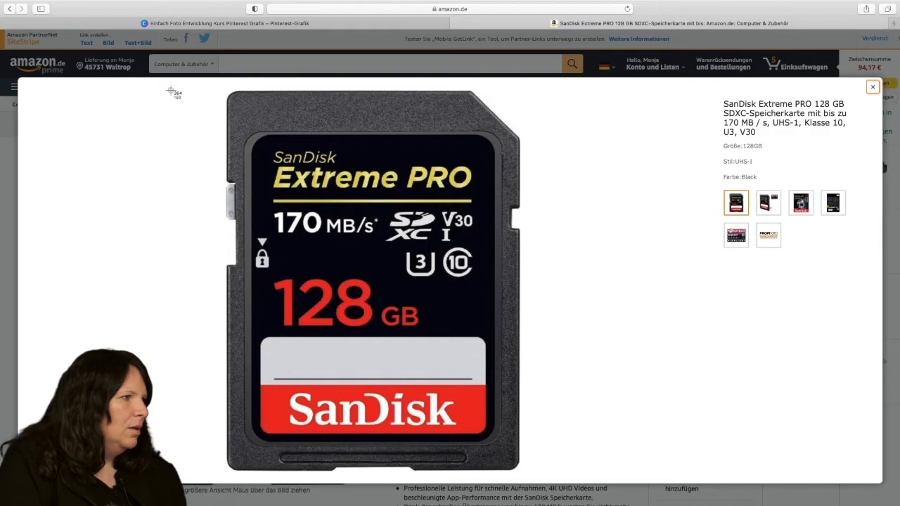
left_click_drag(168, 83, 548, 483)
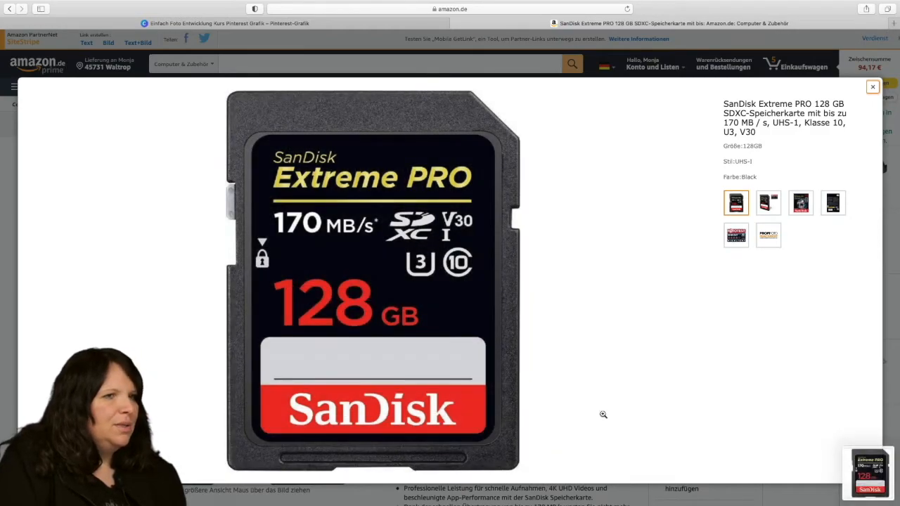
left_click(872, 88)
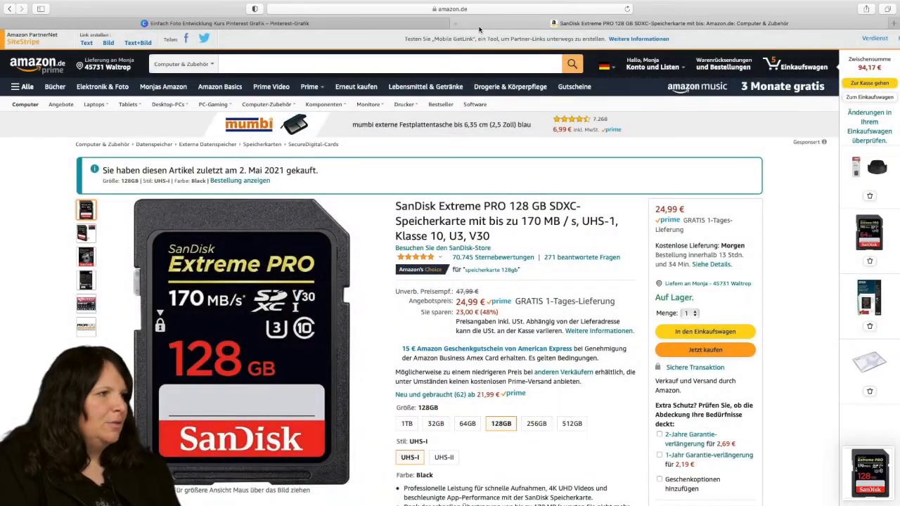
Switch to the Canva pin design and upload the screenshot of the SanDisk memory card from the desktop.
left_click(400, 23)
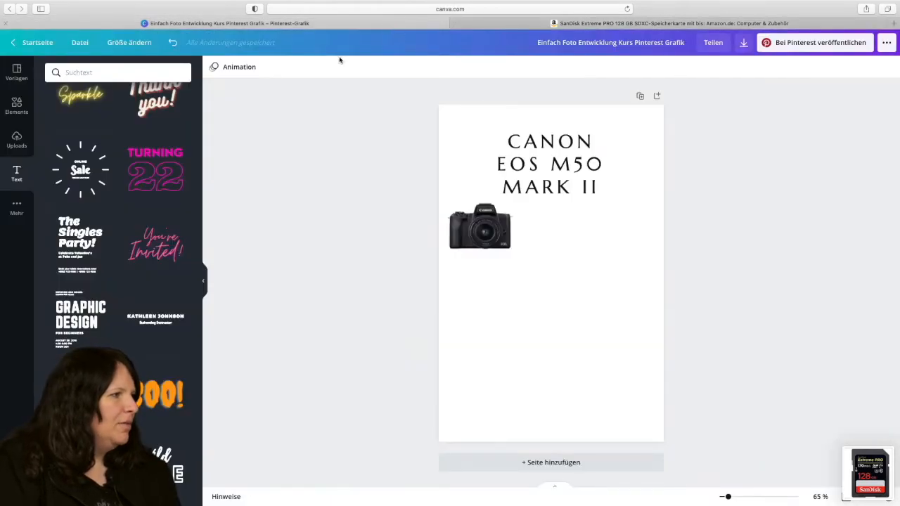
left_click(17, 140)
left_click(91, 94)
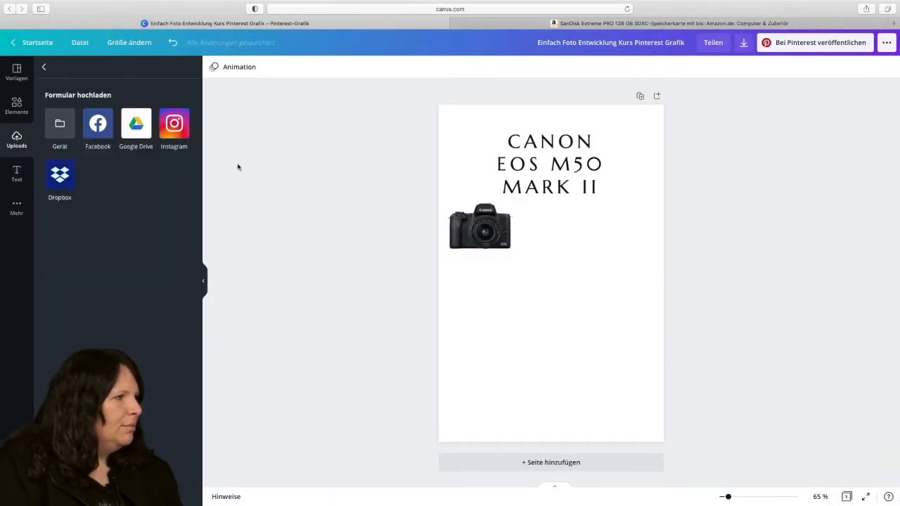
left_click(62, 129)
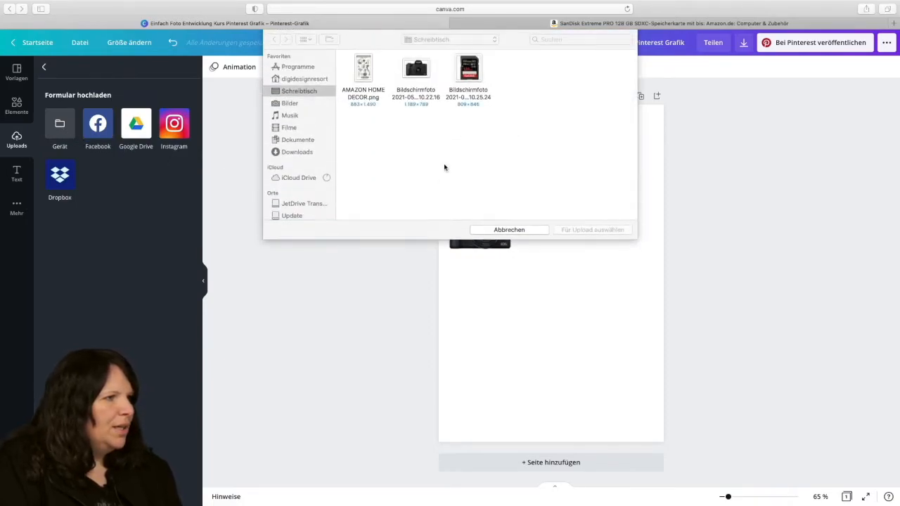
double_click(469, 63)
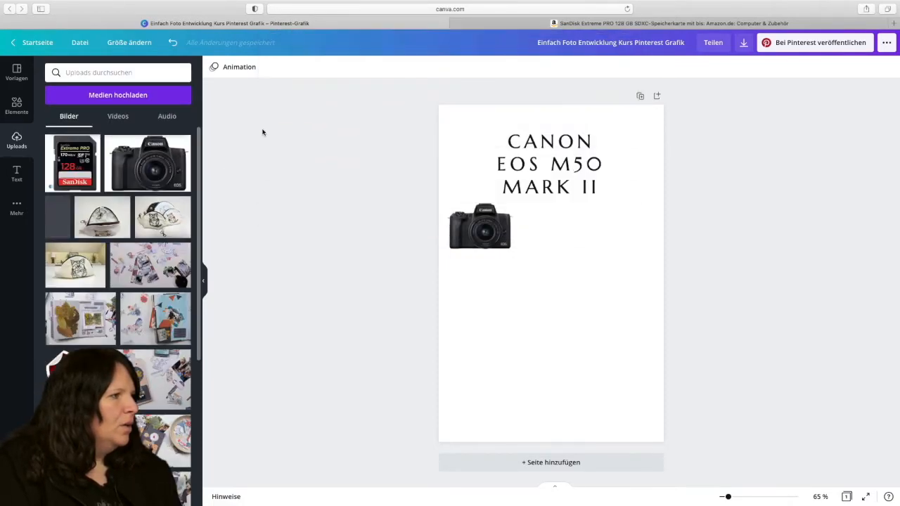
Place the uploaded SanDisk card image on the pin to the right of the camera and shrink it to less than the camera's height.
left_click_drag(88, 166, 571, 239)
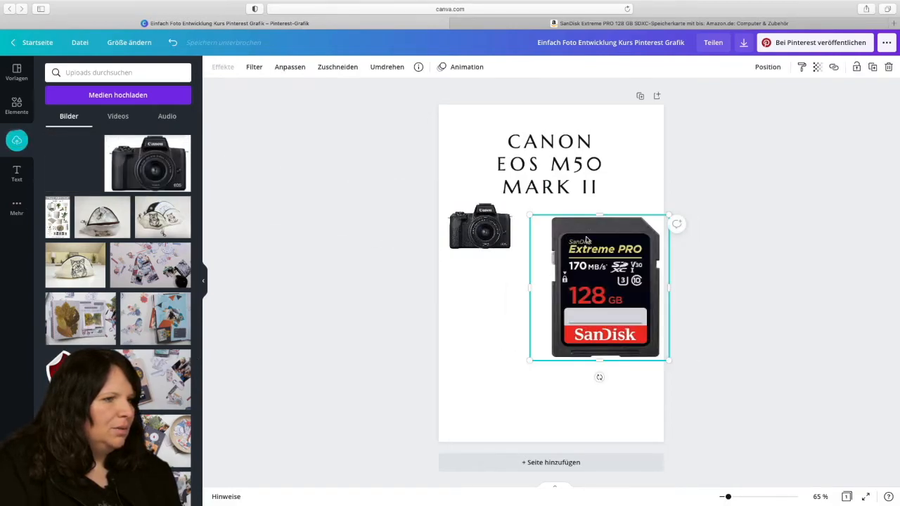
left_click_drag(670, 213, 631, 233)
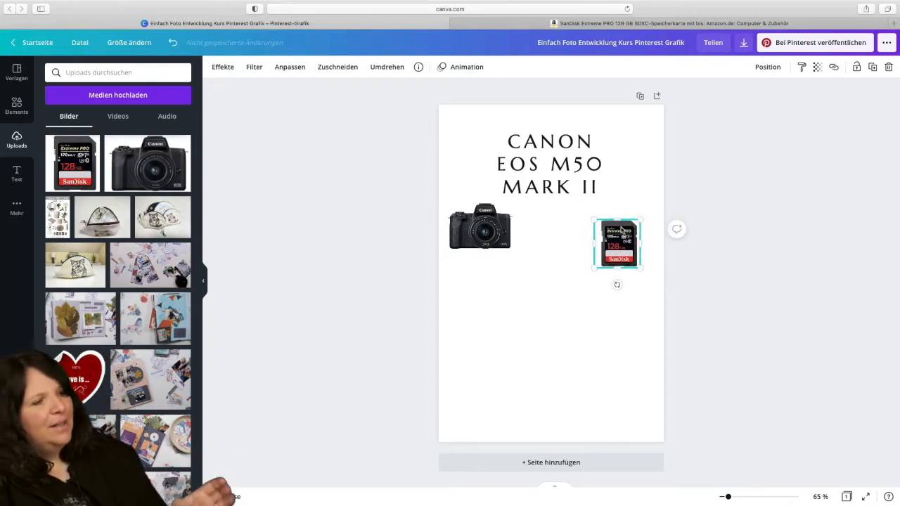
left_click_drag(640, 220, 631, 231)
Remove the background of the SanDisk card image and move the card slightly up and right, level with the camera.
left_click(222, 69)
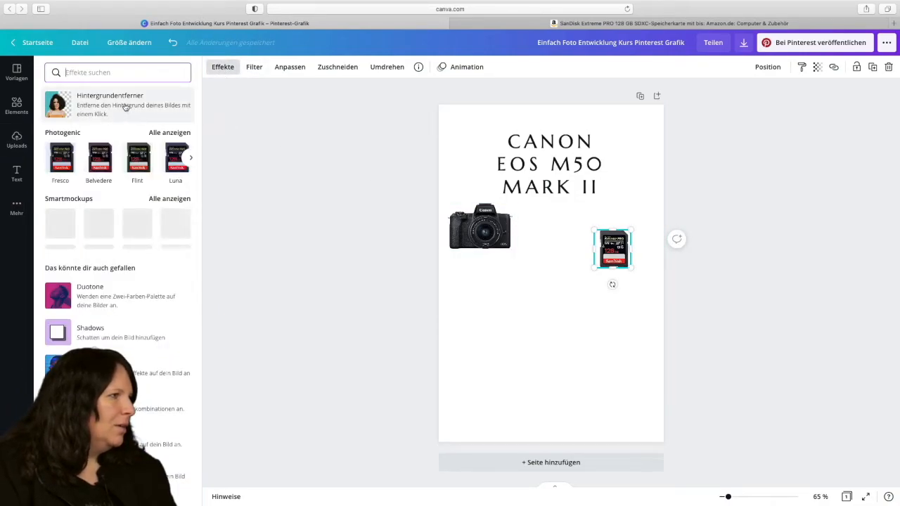
left_click(121, 102)
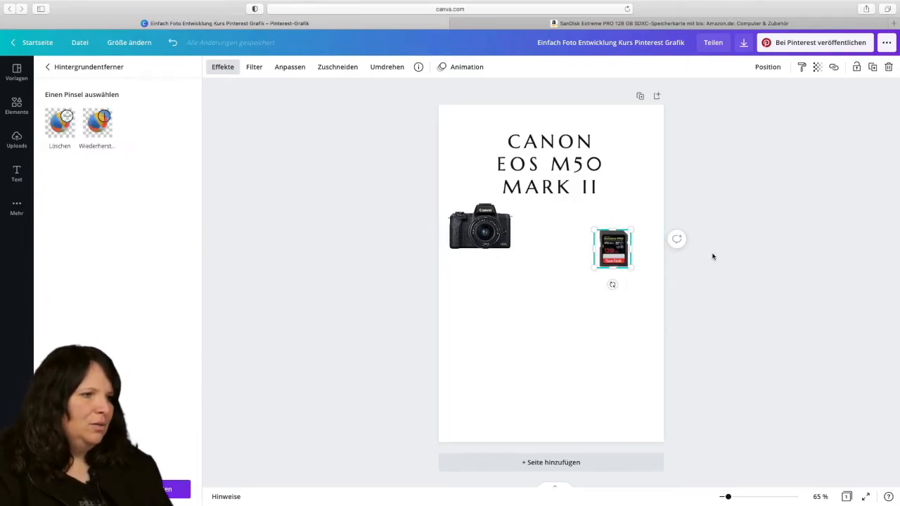
left_click(738, 248)
mouse_move(619, 249)
left_mouse_down()
mouse_move(612, 241)
mouse_move(636, 234)
mouse_move(627, 245)
mouse_move(629, 235)
left_mouse_up()
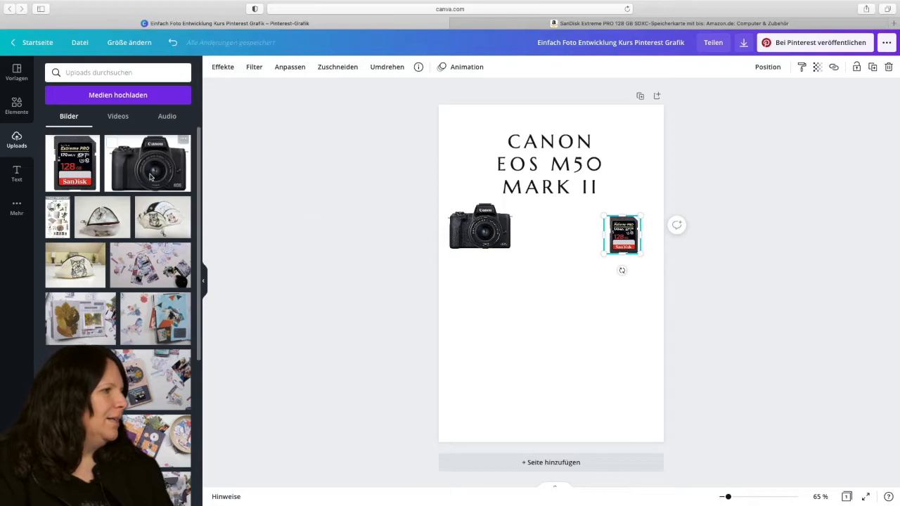
Add the aerial video of a rocky coast with turquoise water from the video elements as the page background.
left_click(17, 105)
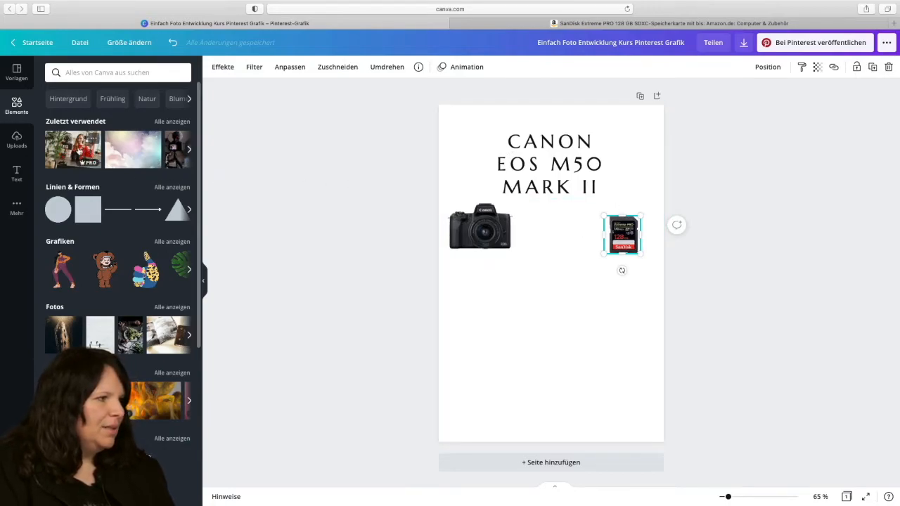
scroll(102, 296, "down", 1)
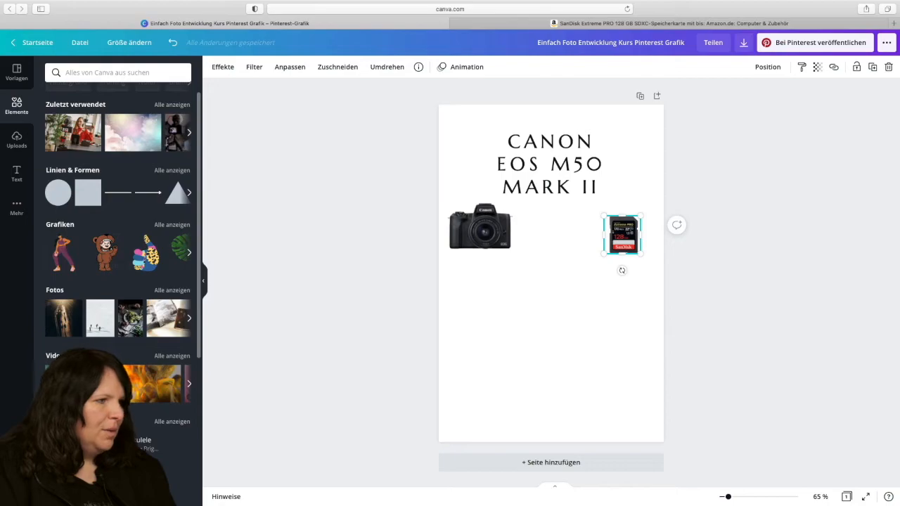
left_click_drag(131, 374, 457, 333)
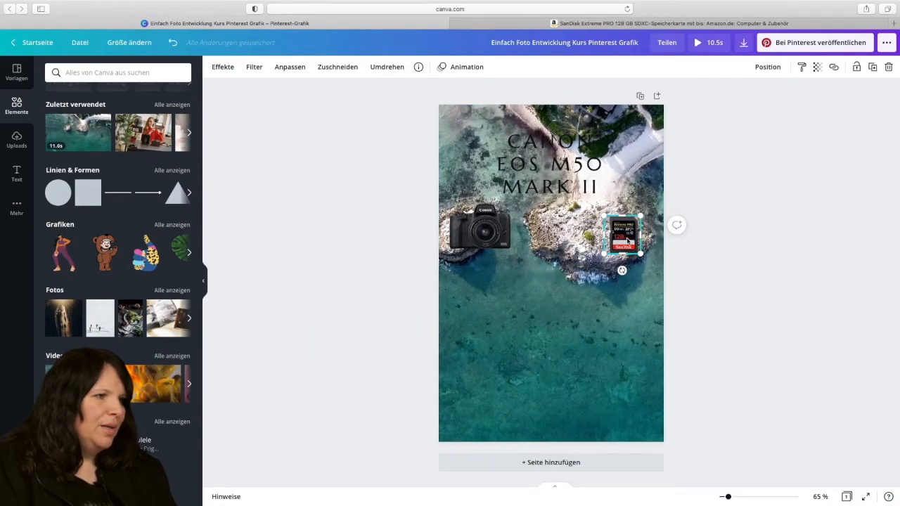
Move the camera to the right and the SanDisk card slightly left and up so both sit over the rocks below the heading.
mouse_move(631, 241)
left_mouse_down()
mouse_move(628, 229)
mouse_move(617, 236)
left_mouse_up()
left_click_drag(494, 234, 514, 238)
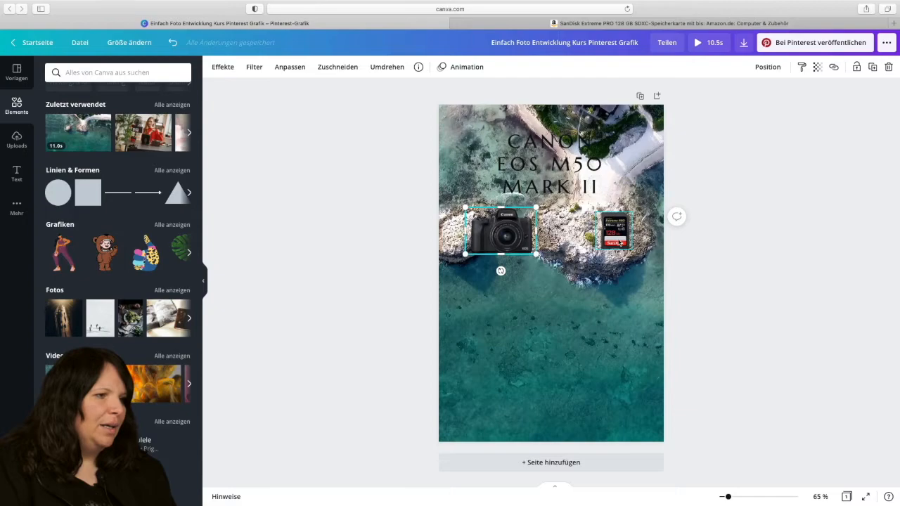
left_click_drag(610, 240, 621, 223)
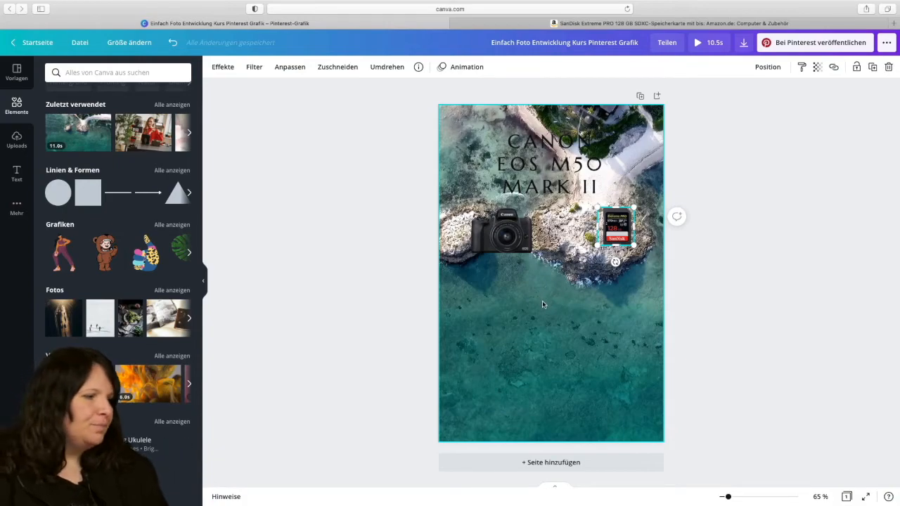
Add a second page, search the templates for "Instagram" and apply the pine cone template "Mach aus deinem Instagram Insta-Wow" to it.
left_click(552, 464)
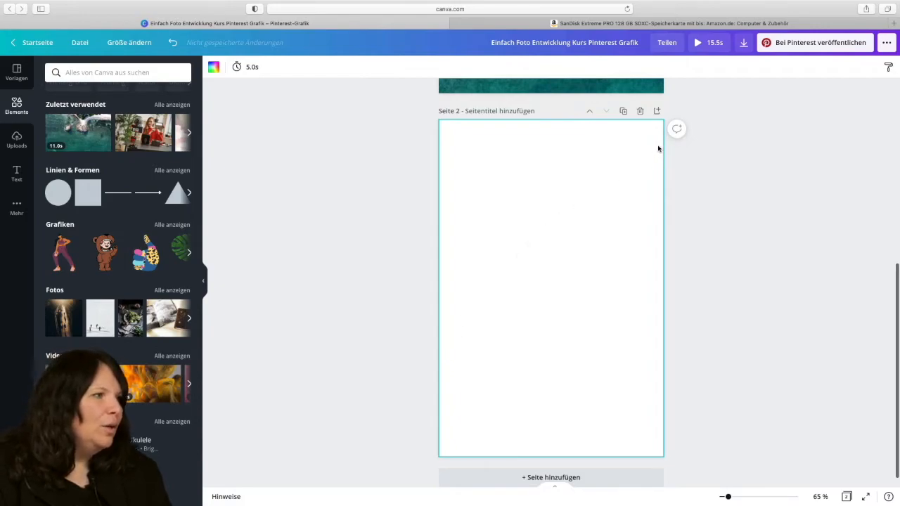
left_click(17, 72)
left_click(102, 71)
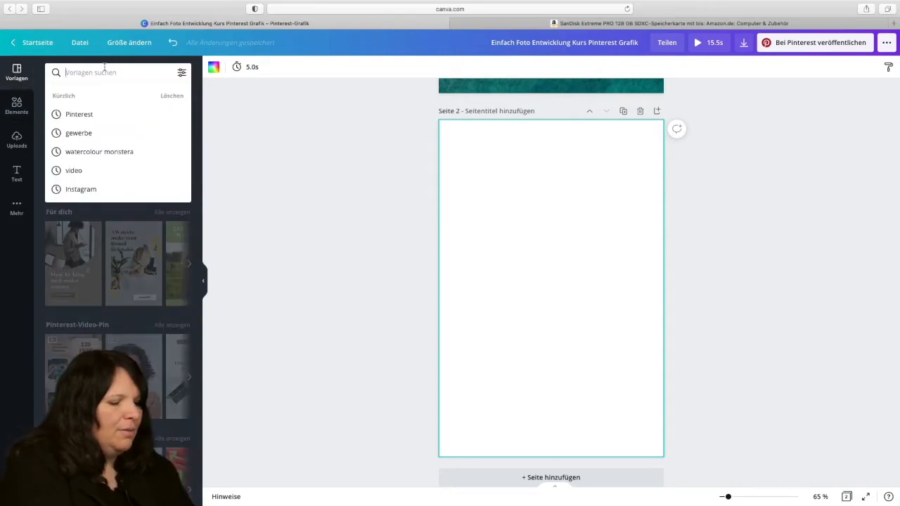
type("Insta")
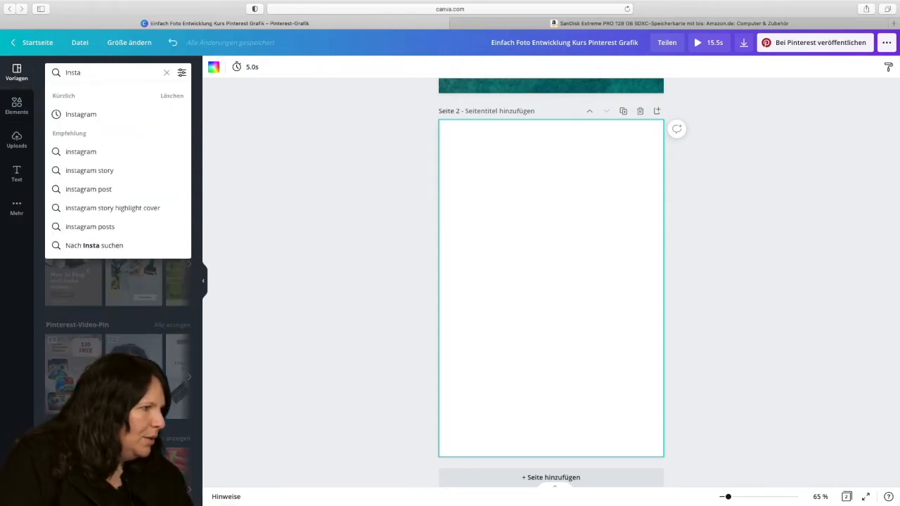
left_click(77, 114)
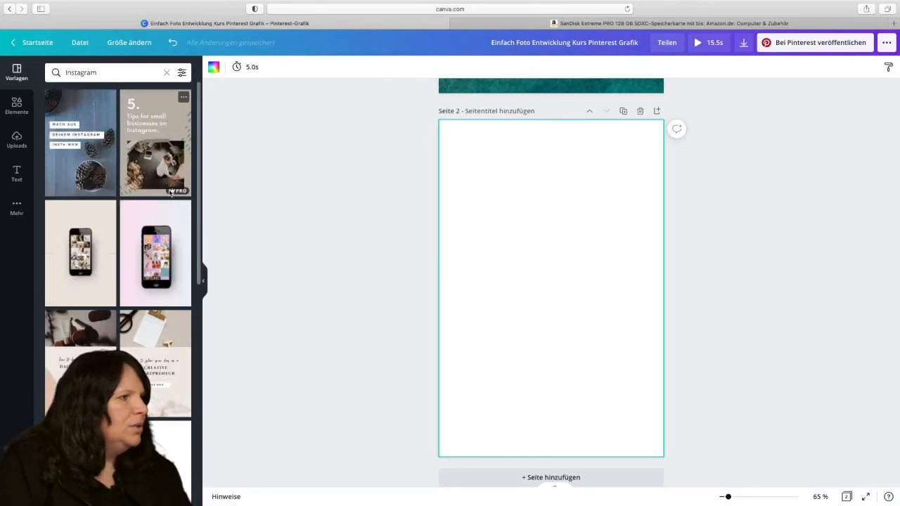
left_click(98, 163)
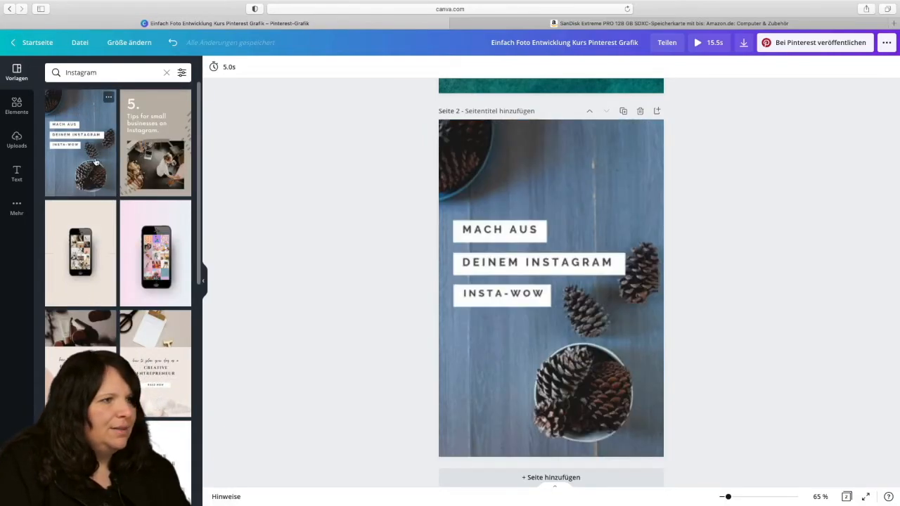
Delete the pine cone photo from the second page's background.
scroll(612, 258, "up", 1)
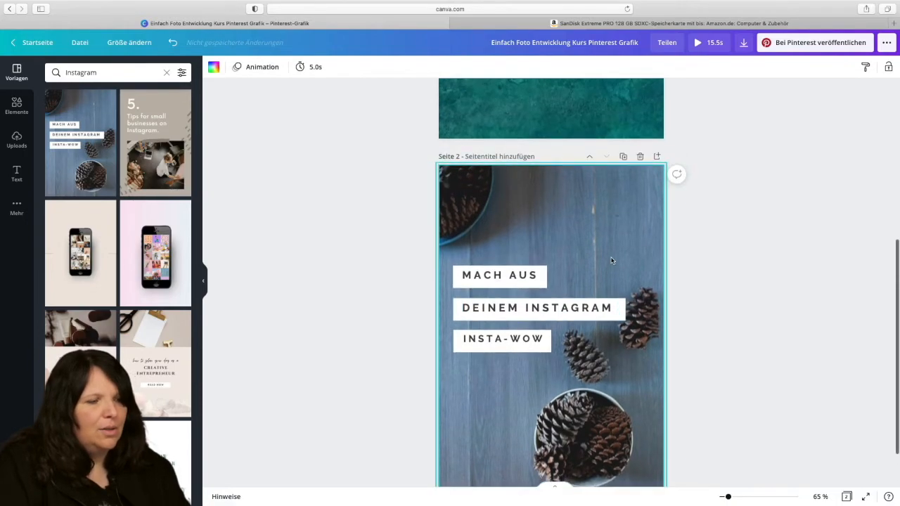
scroll(612, 258, "down", 1)
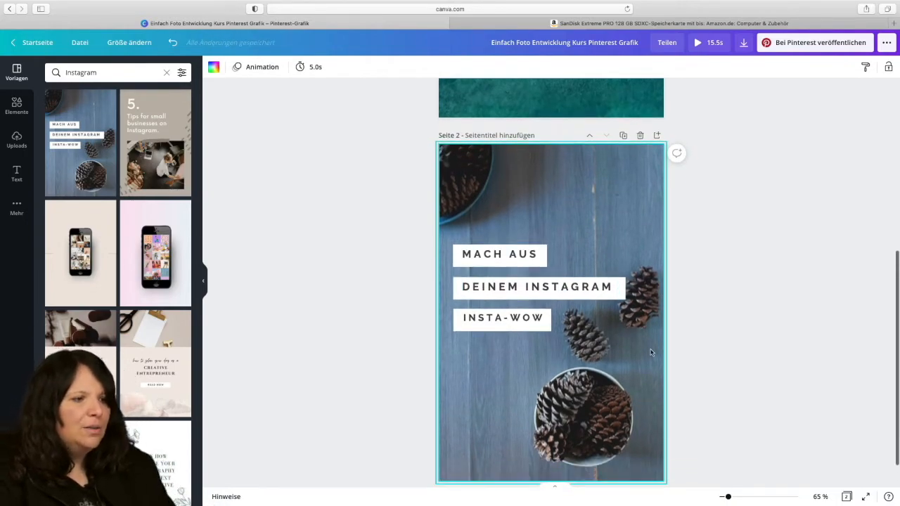
left_click(647, 373)
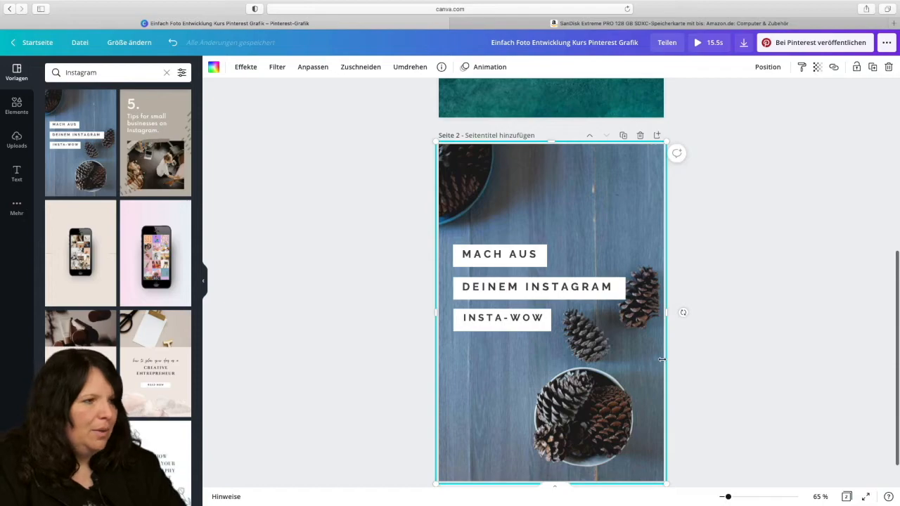
key("Delete")
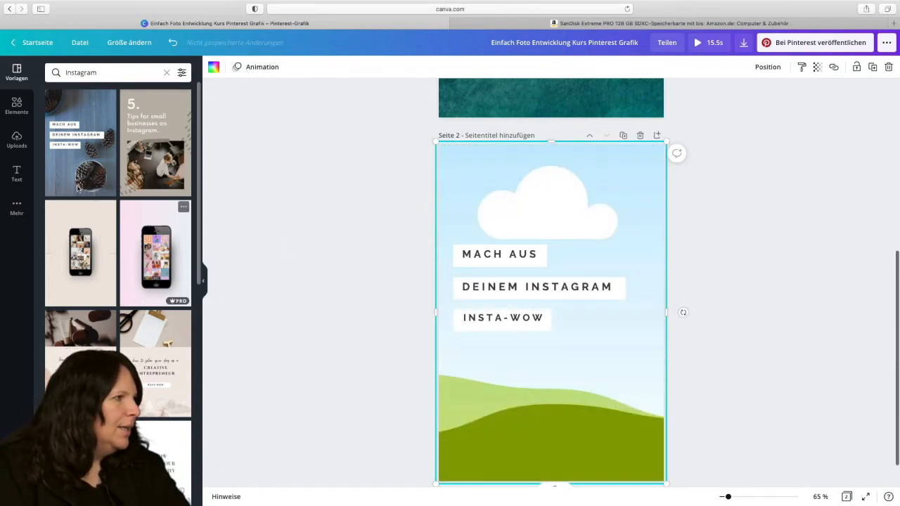
Clear the template search and apply the recently used "Meditationskurse" template to the second page.
left_click(15, 142)
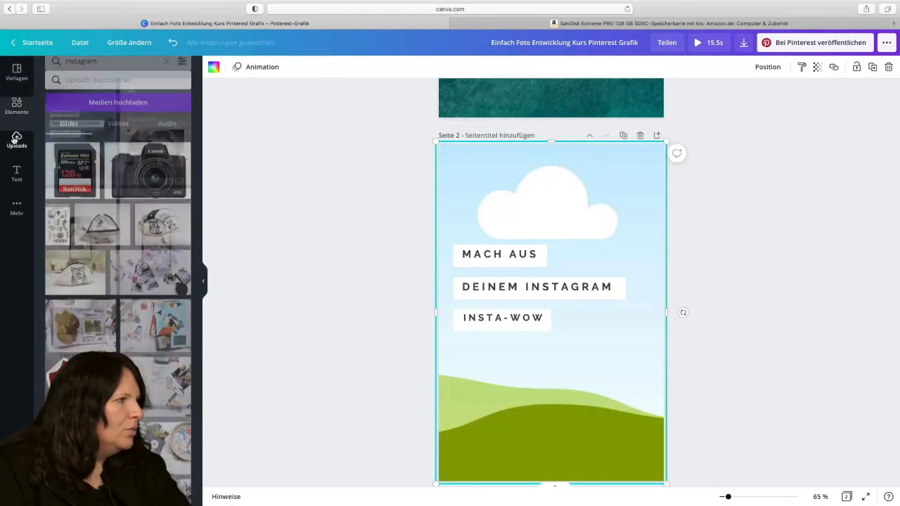
left_click(17, 73)
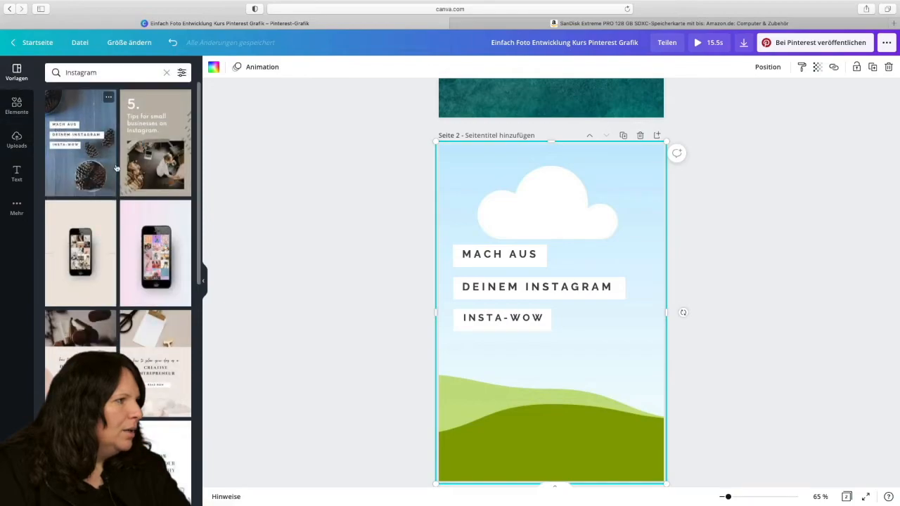
left_click(167, 72)
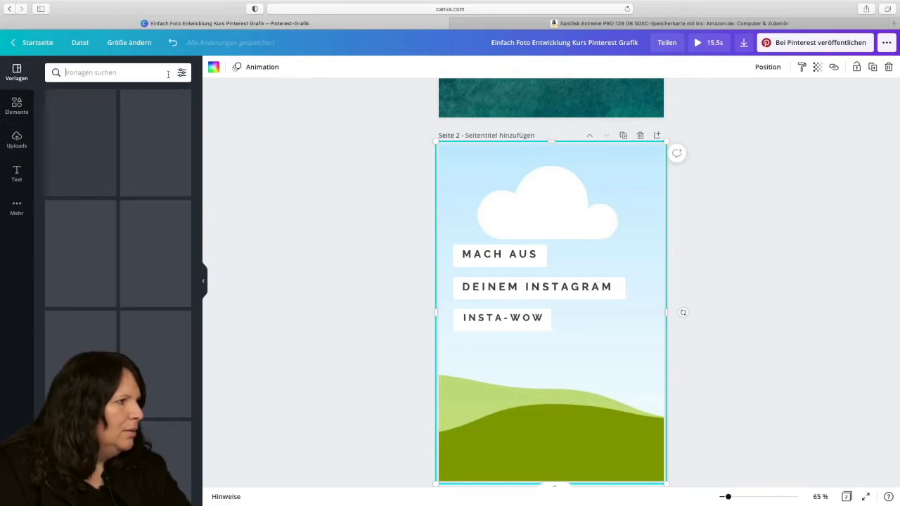
left_click_drag(73, 150, 485, 191)
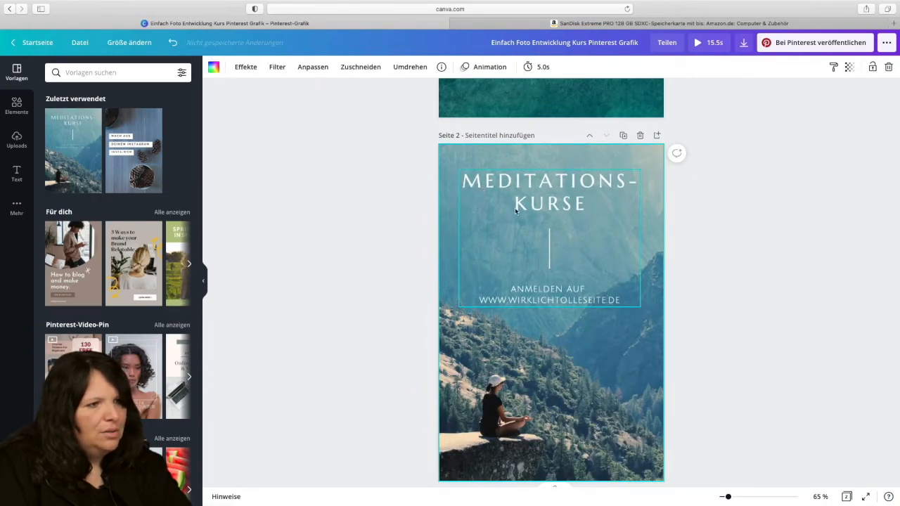
scroll(518, 216, "down", 1)
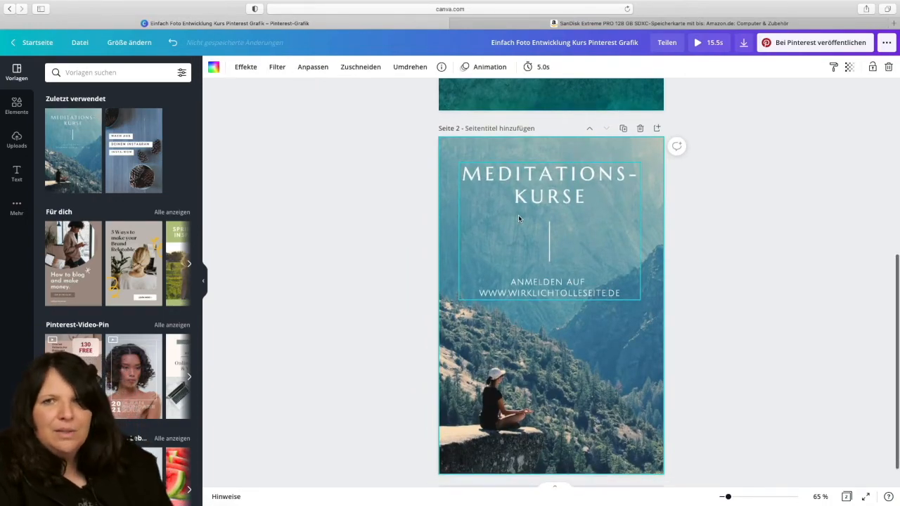